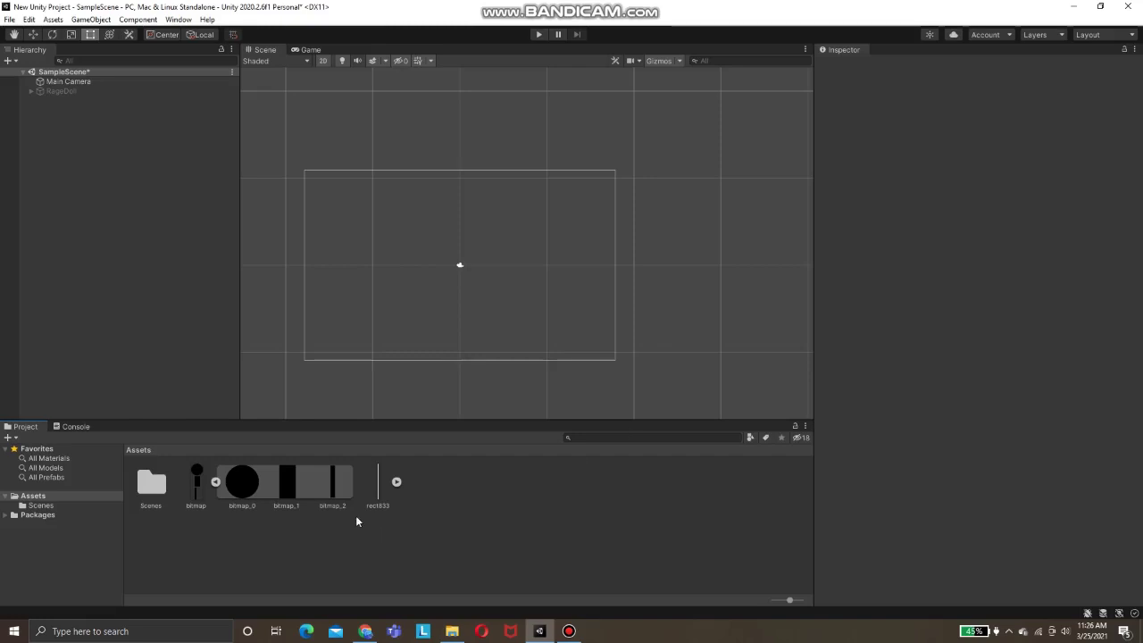
# Open rect833 in the Sprite Editor and drag its pivot up near the top.
pyautogui.click(1113, 211)
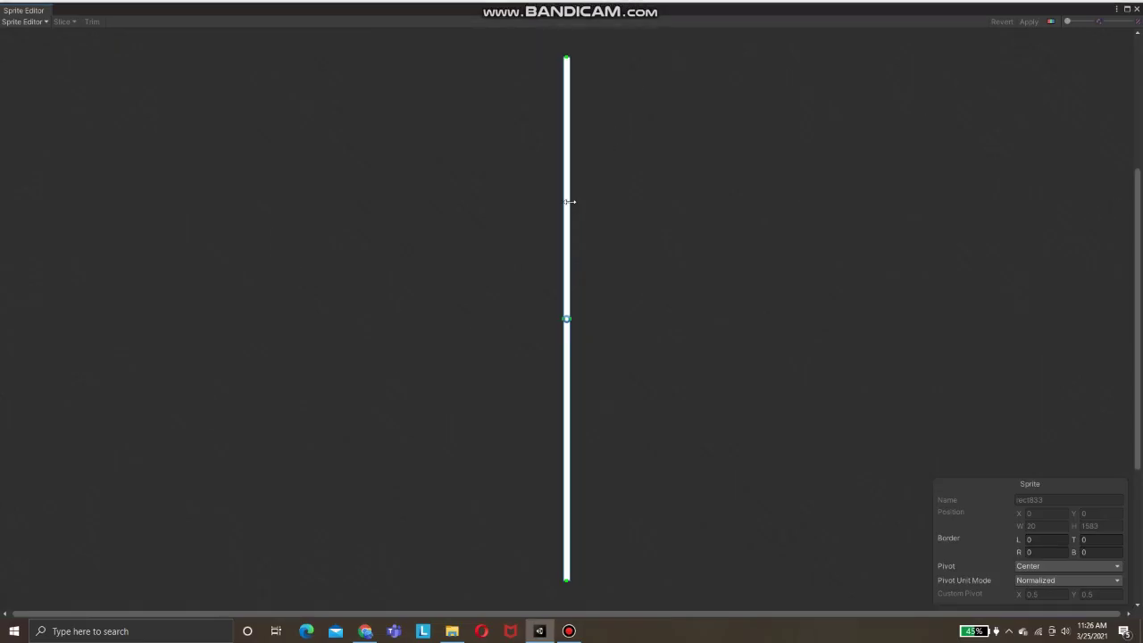
pyautogui.click(30, 23)
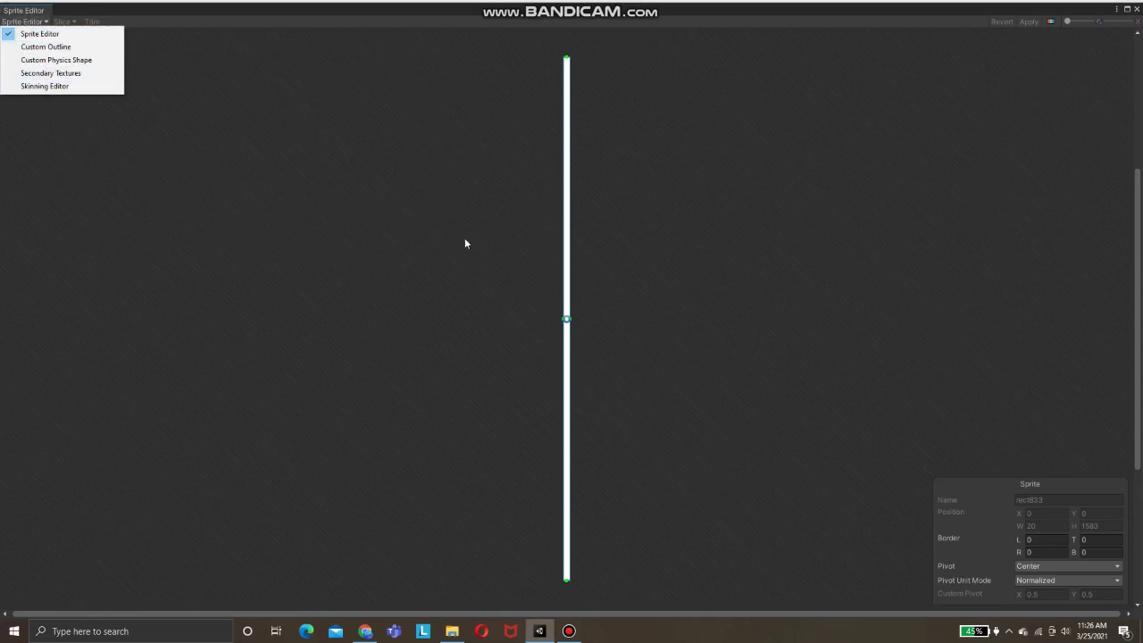
pyautogui.click(567, 322)
pyautogui.moveTo(567, 321)
pyautogui.mouseDown()
pyautogui.moveTo(585, 67)
pyautogui.moveTo(573, 123)
pyautogui.mouseUp()
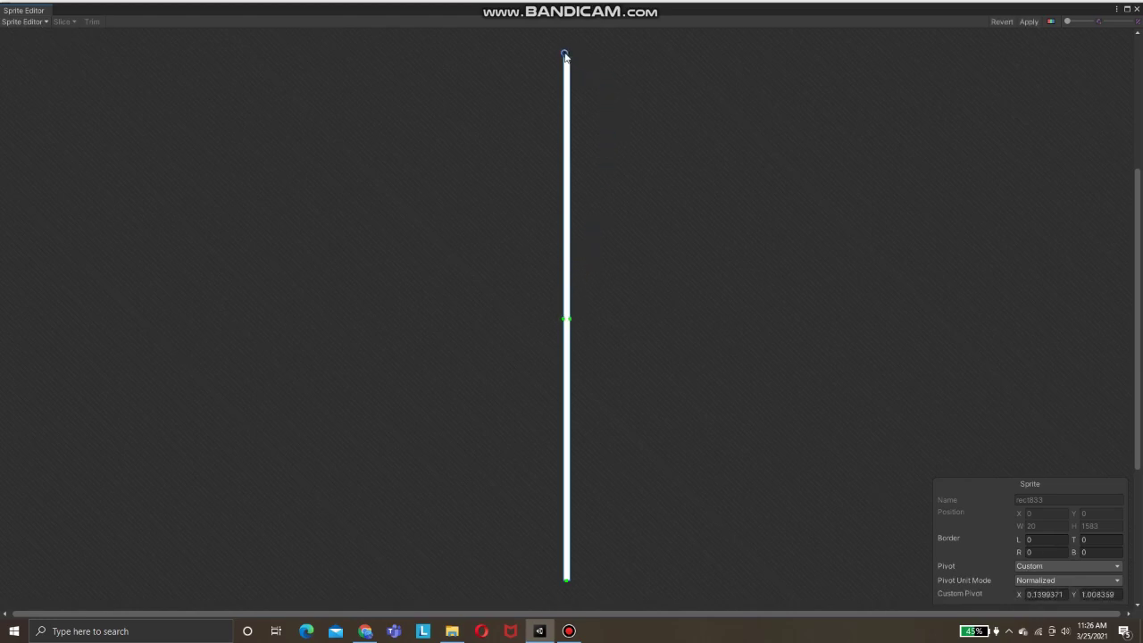
# Switch to the Skinning Editor, reverting the pivot change so it stays at Center.
pyautogui.click(601, 206)
pyautogui.click(567, 228)
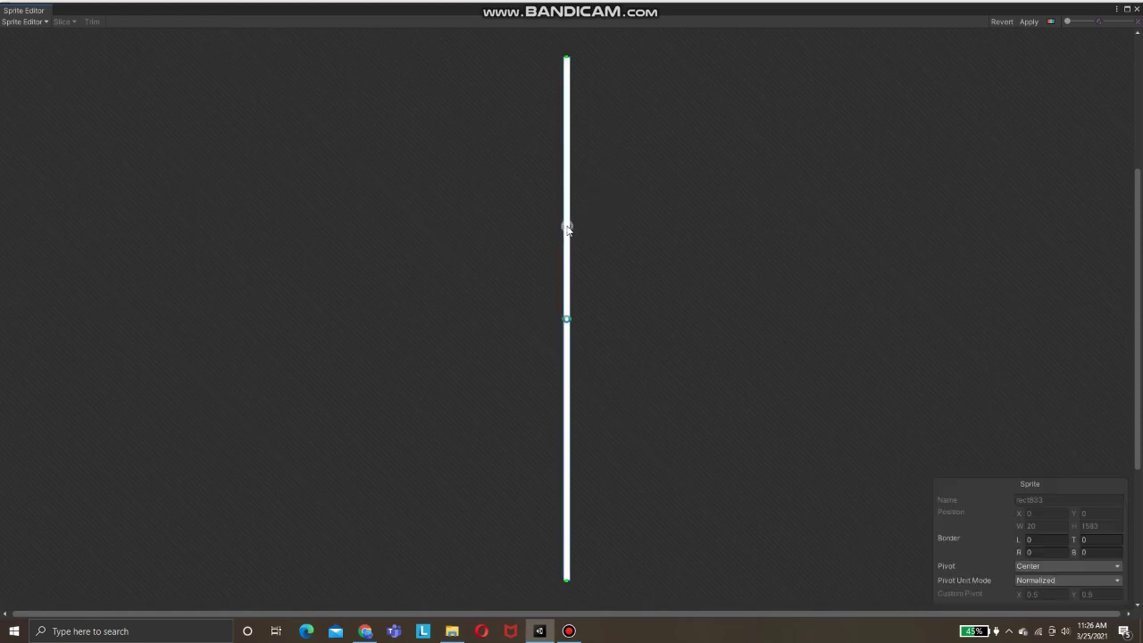
pyautogui.click(23, 22)
pyautogui.click(45, 90)
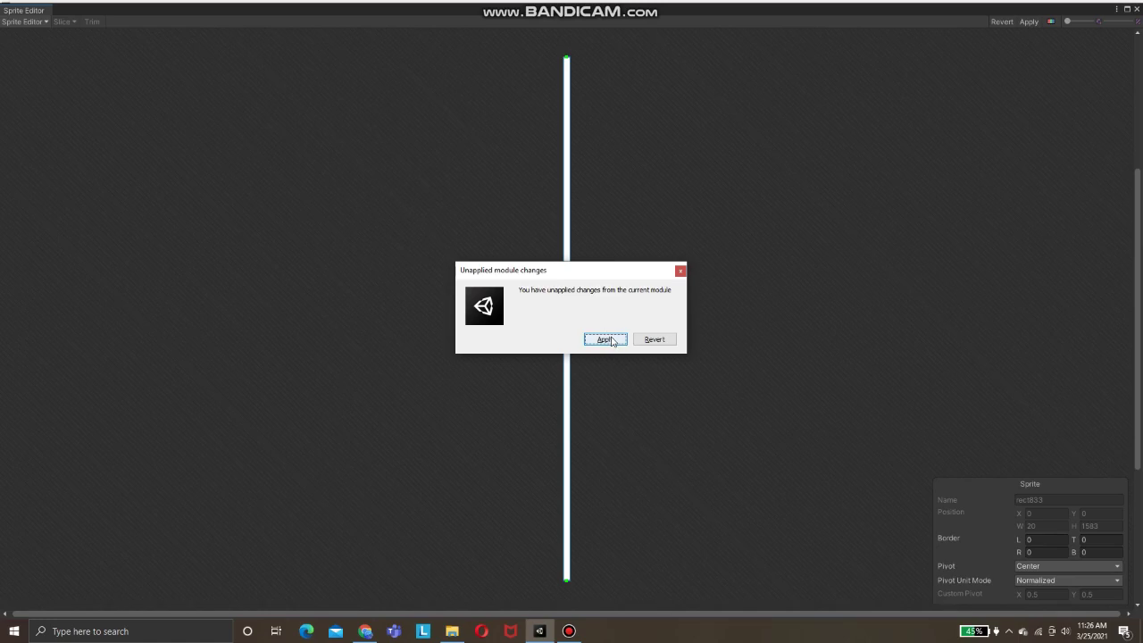
pyautogui.click(652, 339)
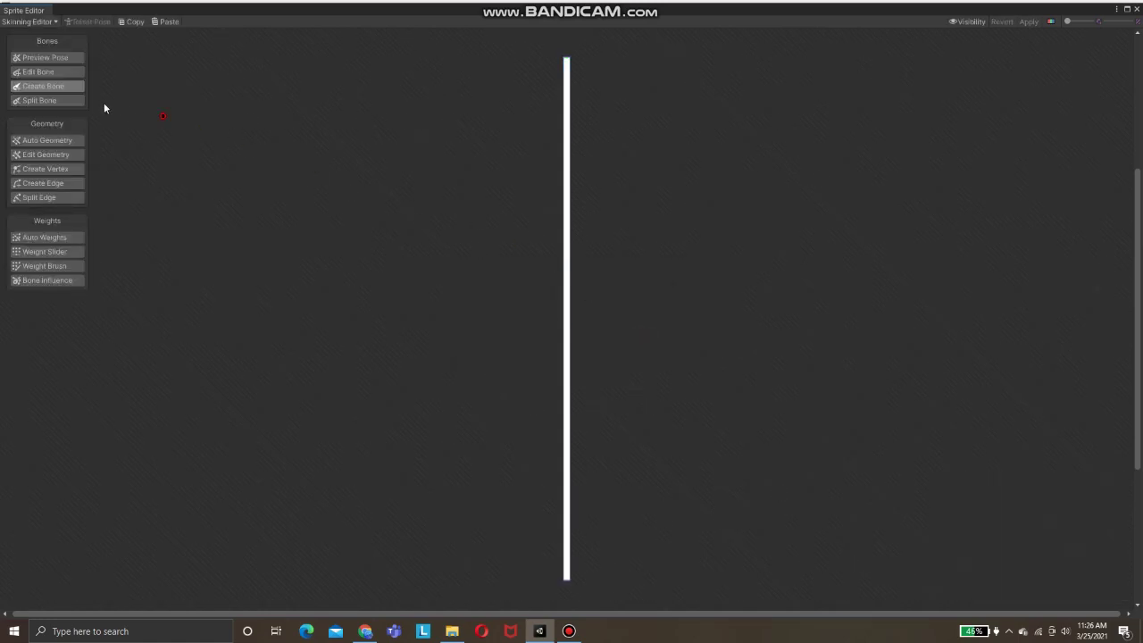
# Start the bone chain at the rope's top and add bones down to its middle.
pyautogui.click(45, 89)
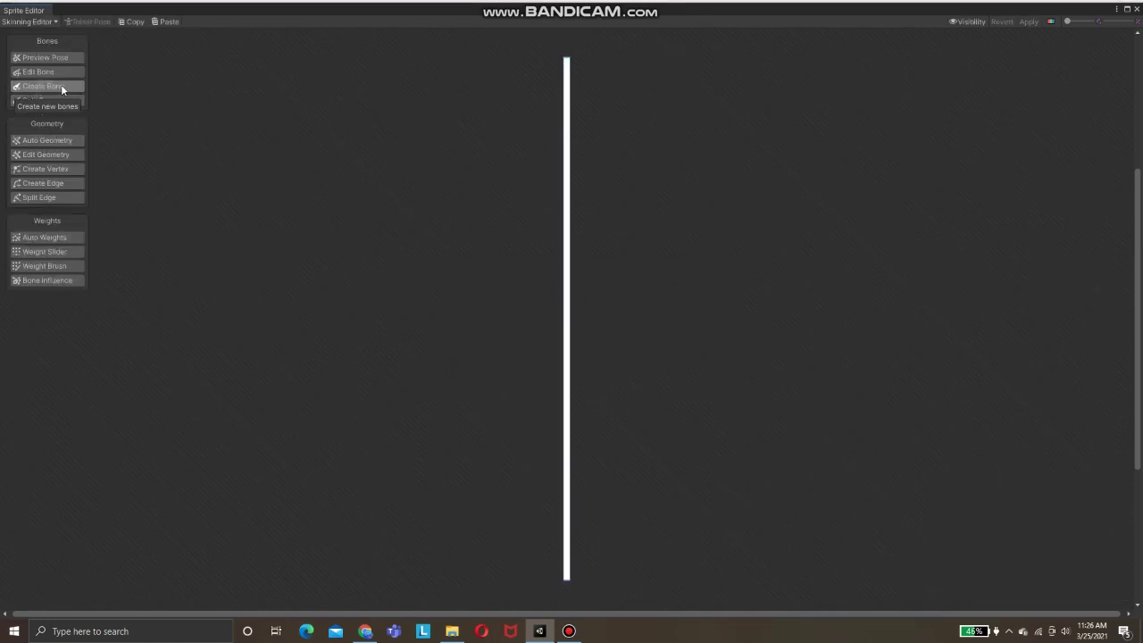
pyautogui.click(565, 134)
pyautogui.rightClick(569, 105)
pyautogui.click(567, 60)
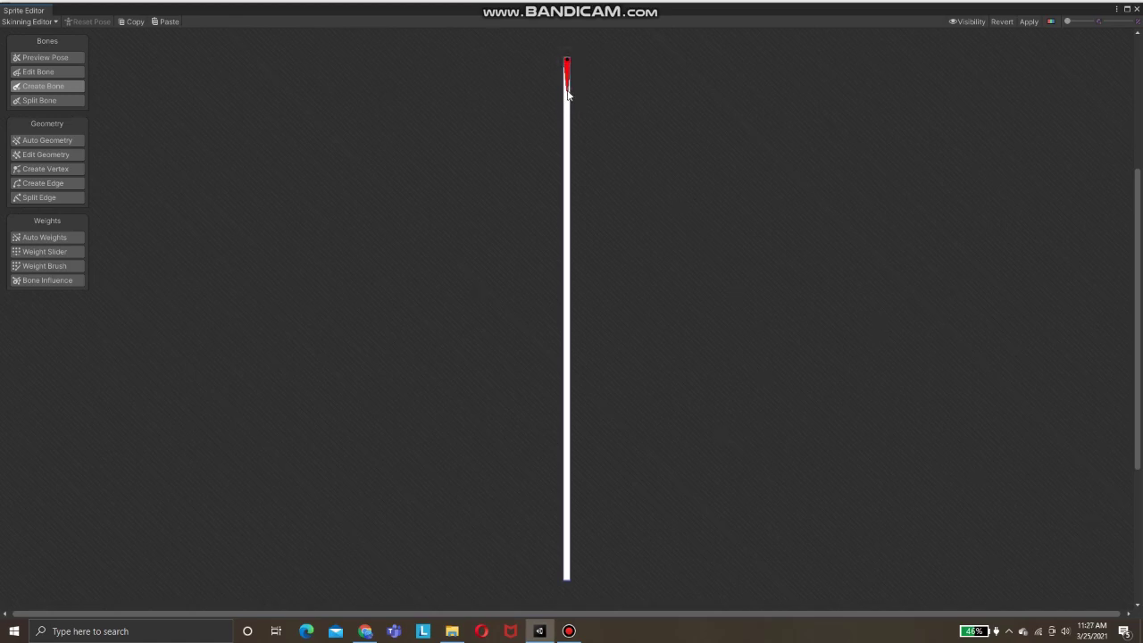
pyautogui.click(568, 89)
pyautogui.click(566, 137)
pyautogui.click(566, 197)
pyautogui.click(565, 227)
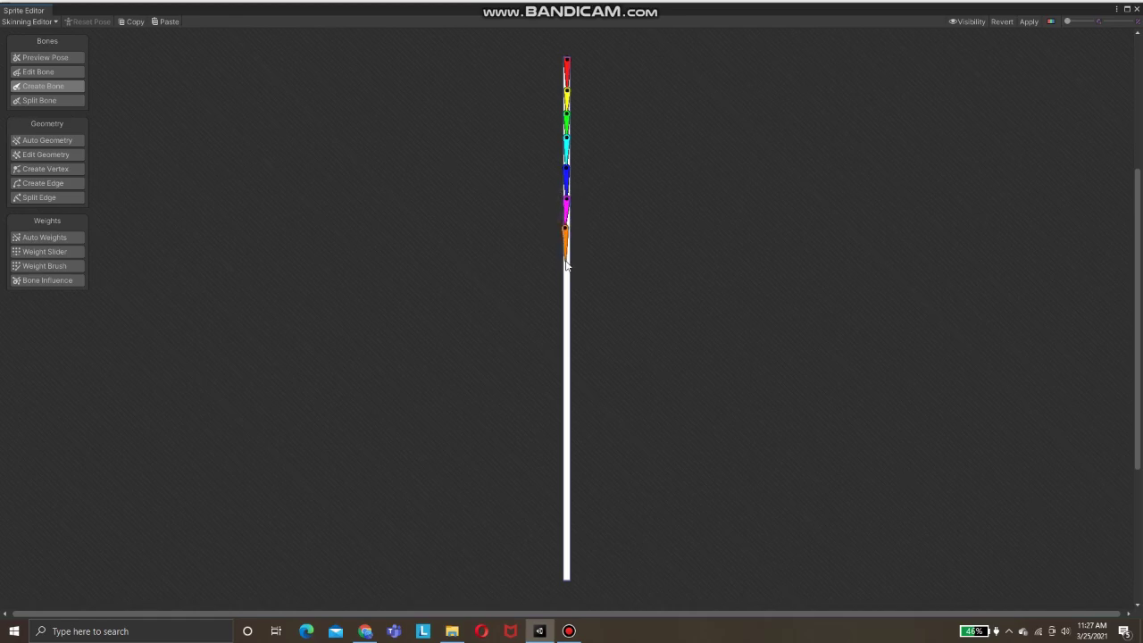
pyautogui.click(566, 262)
pyautogui.click(566, 293)
# Continue the chain to the rope's bottom, undo the extra last bone, and end the chain.
pyautogui.click(566, 326)
pyautogui.click(567, 356)
pyautogui.click(566, 388)
pyautogui.click(566, 419)
pyautogui.click(566, 454)
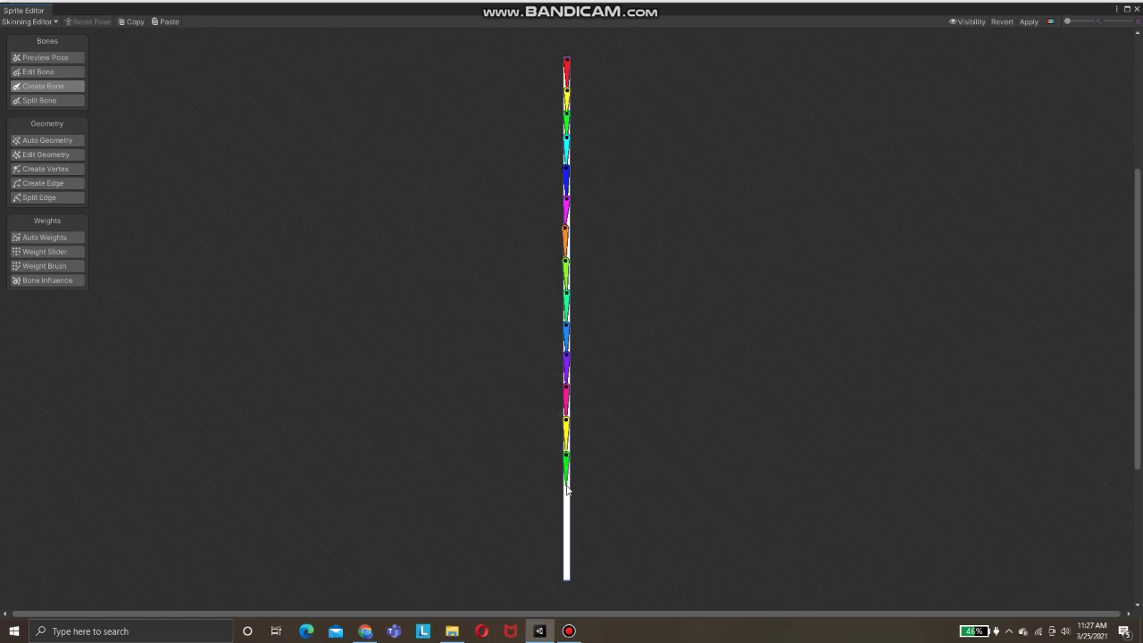
pyautogui.click(566, 488)
pyautogui.click(566, 506)
pyautogui.click(567, 540)
pyautogui.click(568, 580)
pyautogui.hotkey('ctrl', 'z')
pyautogui.rightClick(570, 580)
pyautogui.click(43, 142)
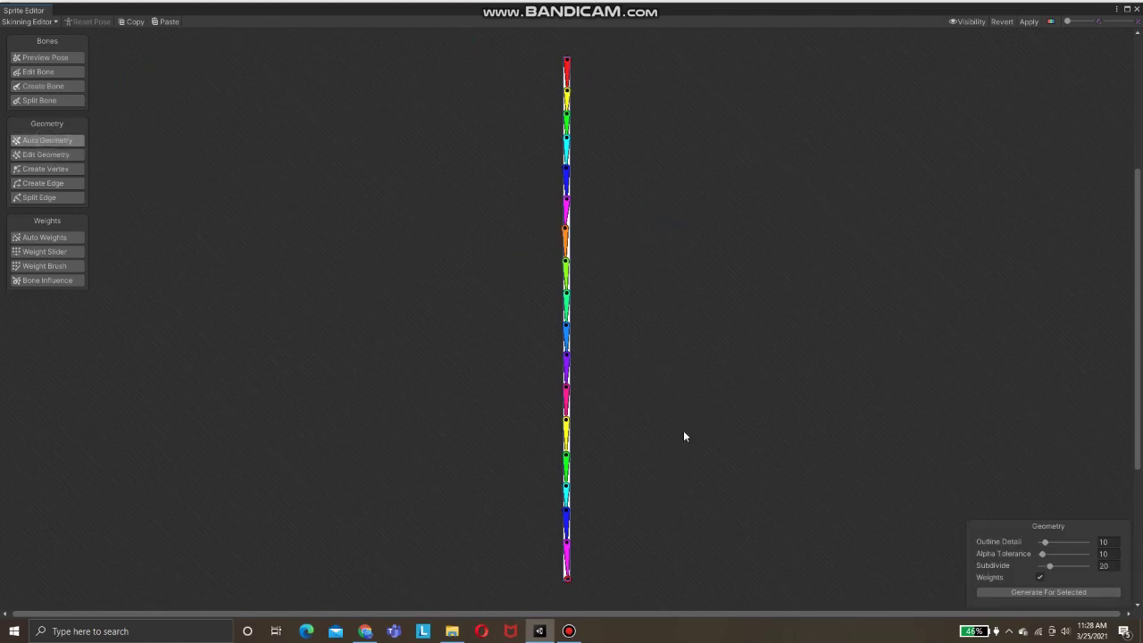
# Generate geometry and weights for the rope sprite, apply them, and close the Sprite Editor.
pyautogui.click(1009, 593)
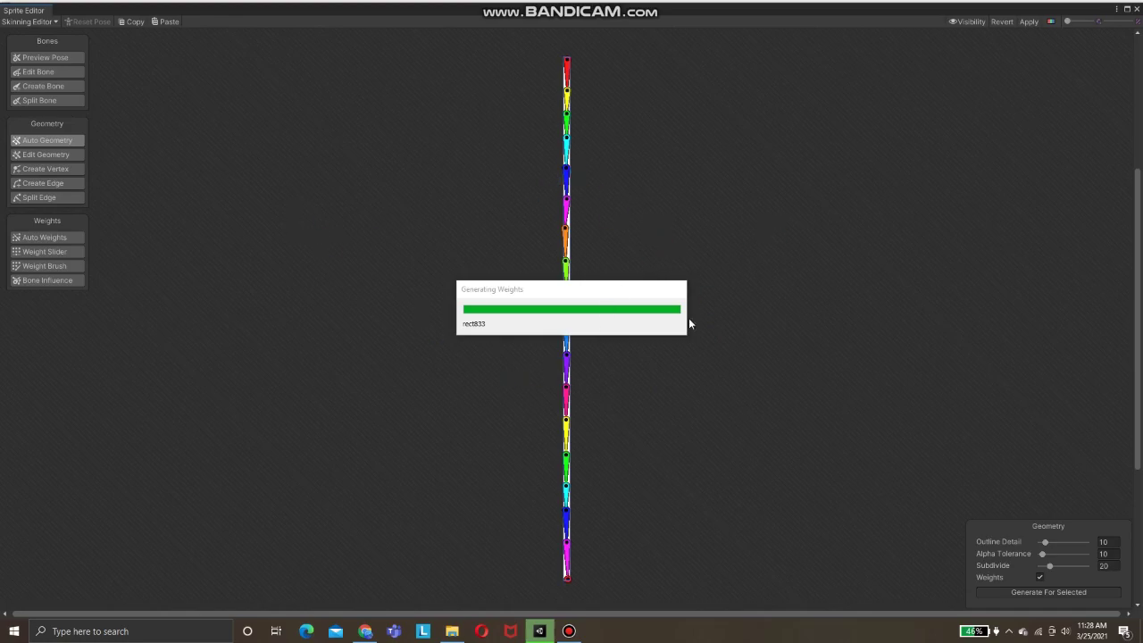
pyautogui.click(32, 238)
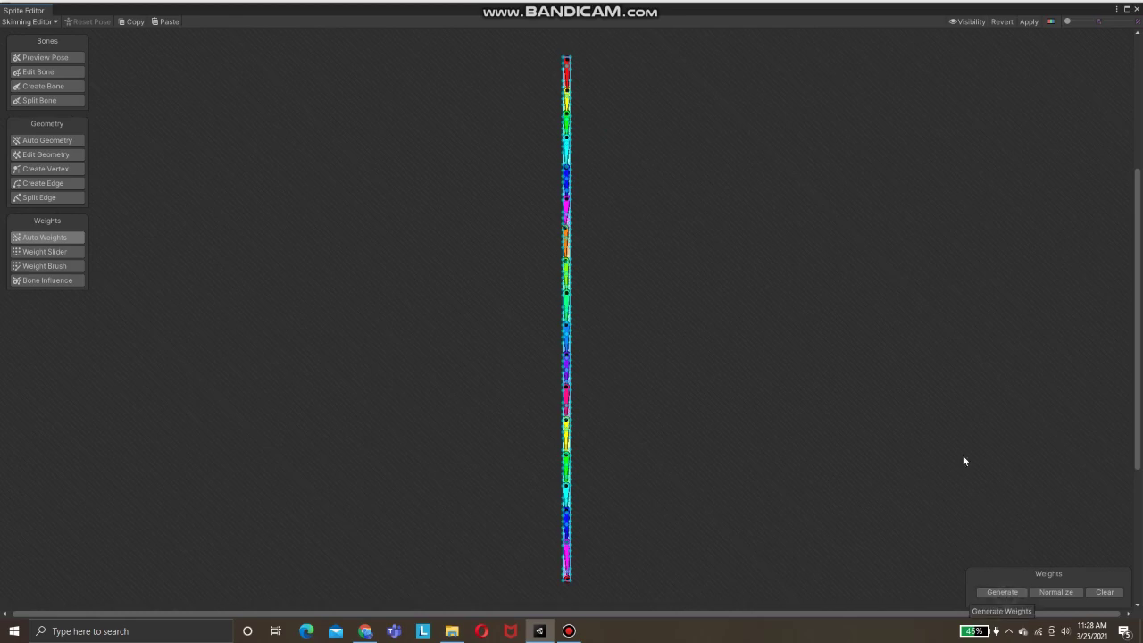
pyautogui.click(1028, 22)
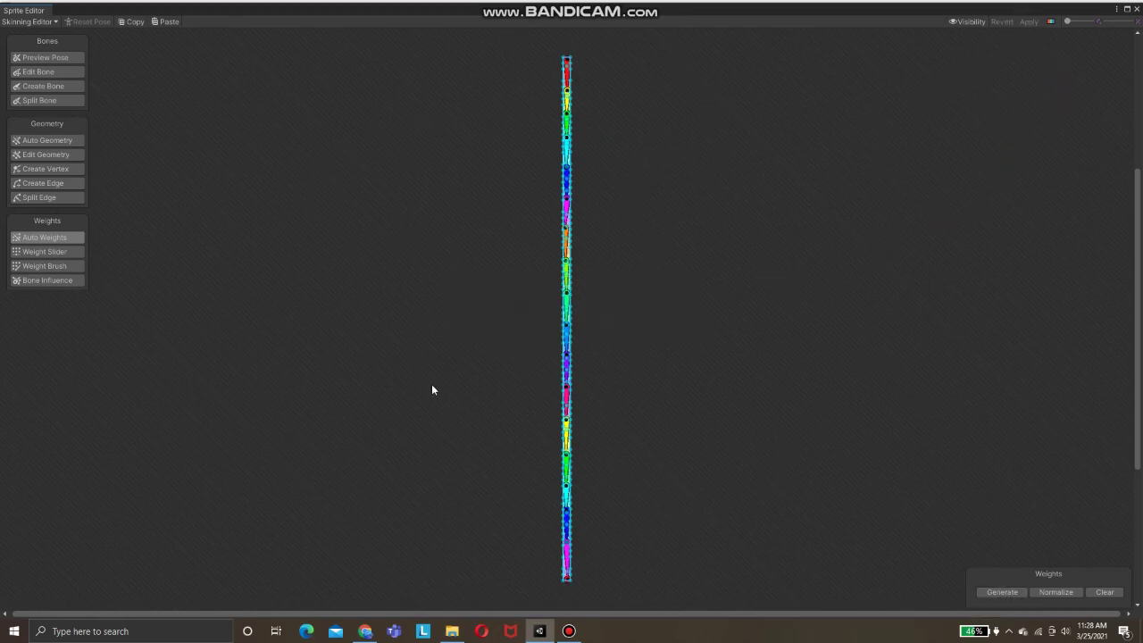
pyautogui.click(1137, 7)
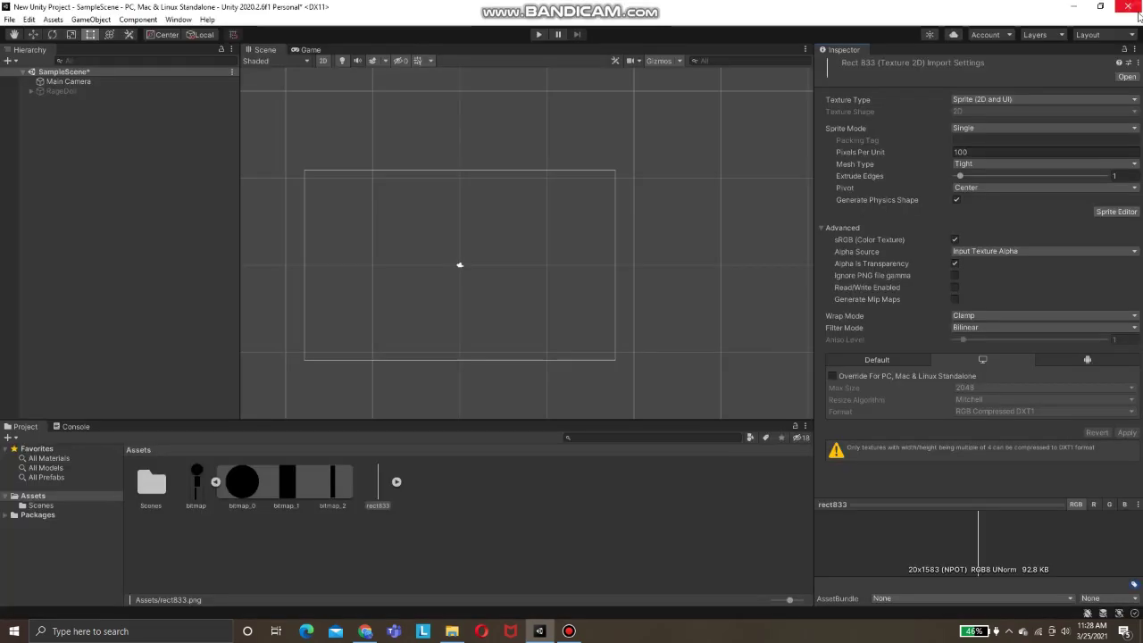
# Drag rect833 into the scene and add a Sprite Skin component to it.
pyautogui.moveTo(378, 483); pyautogui.dragTo(387, 268)
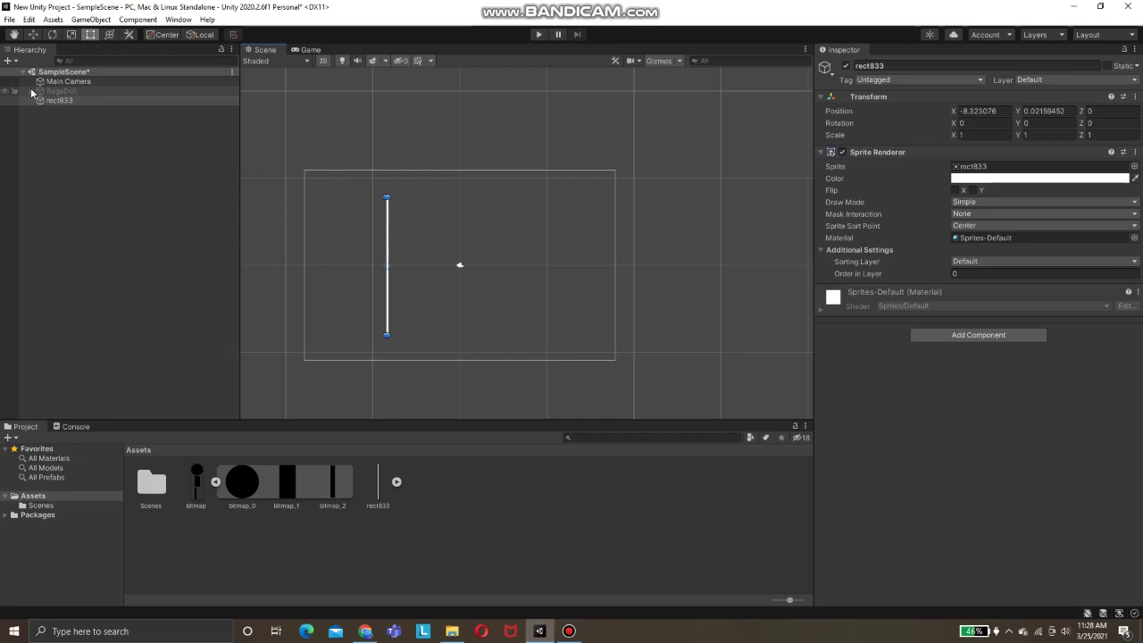
pyautogui.click(52, 102)
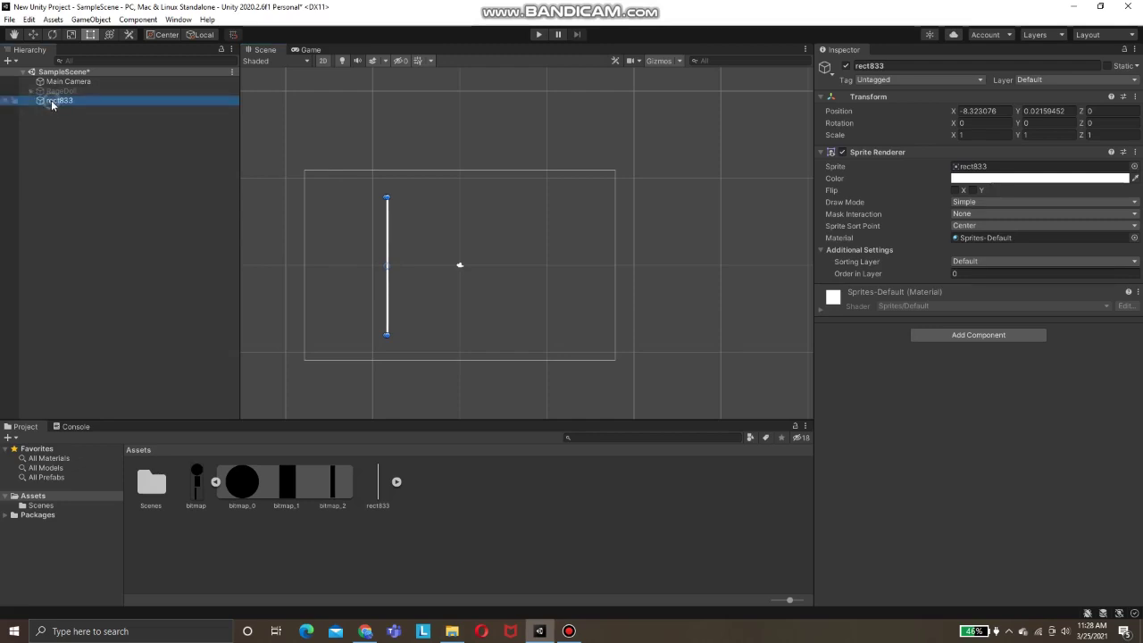
pyautogui.click(948, 332)
pyautogui.write('s')
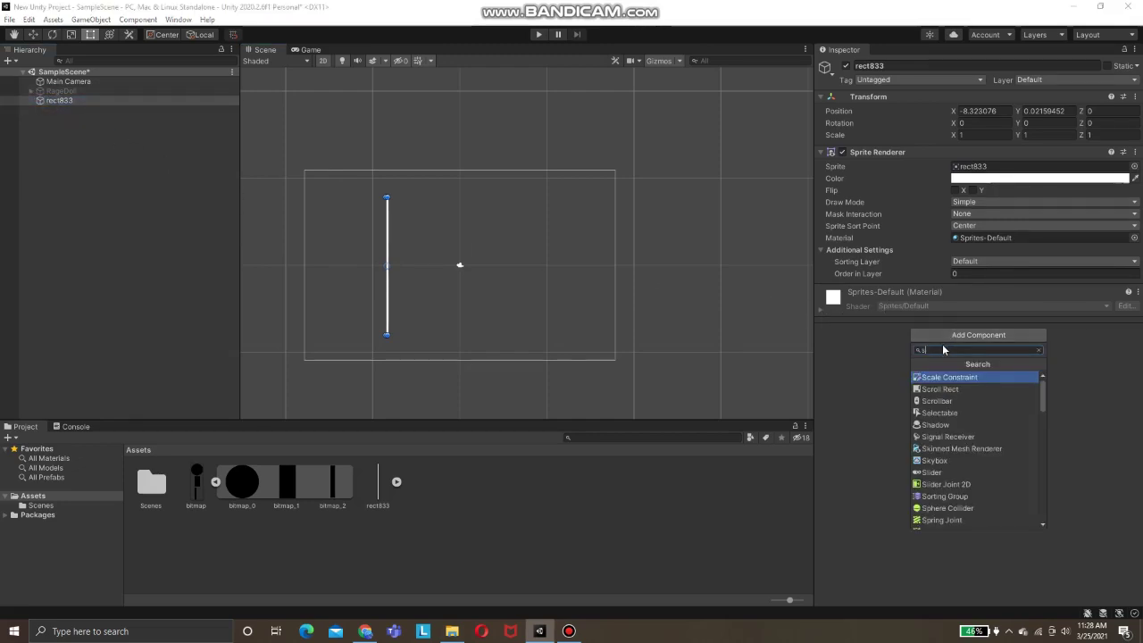
pyautogui.write('prite')
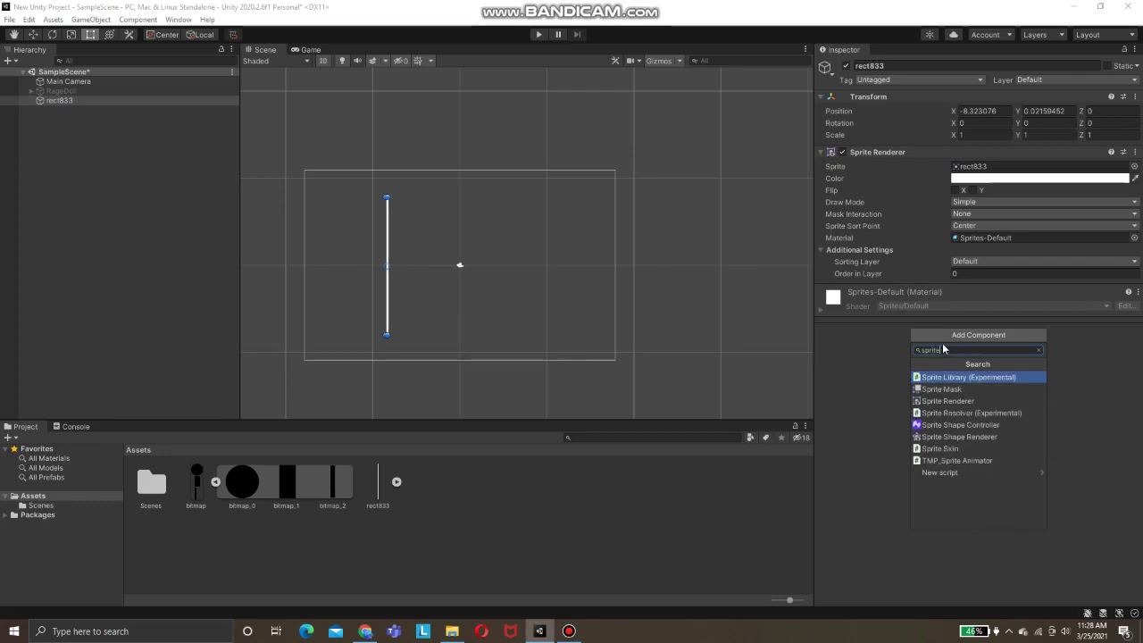
pyautogui.scroll(1, 404, 241)
pyautogui.scroll(2, 405, 241)
pyautogui.scroll(1, 406, 247)
pyautogui.scroll(-2, 404, 246)
pyautogui.scroll(-1, 405, 245)
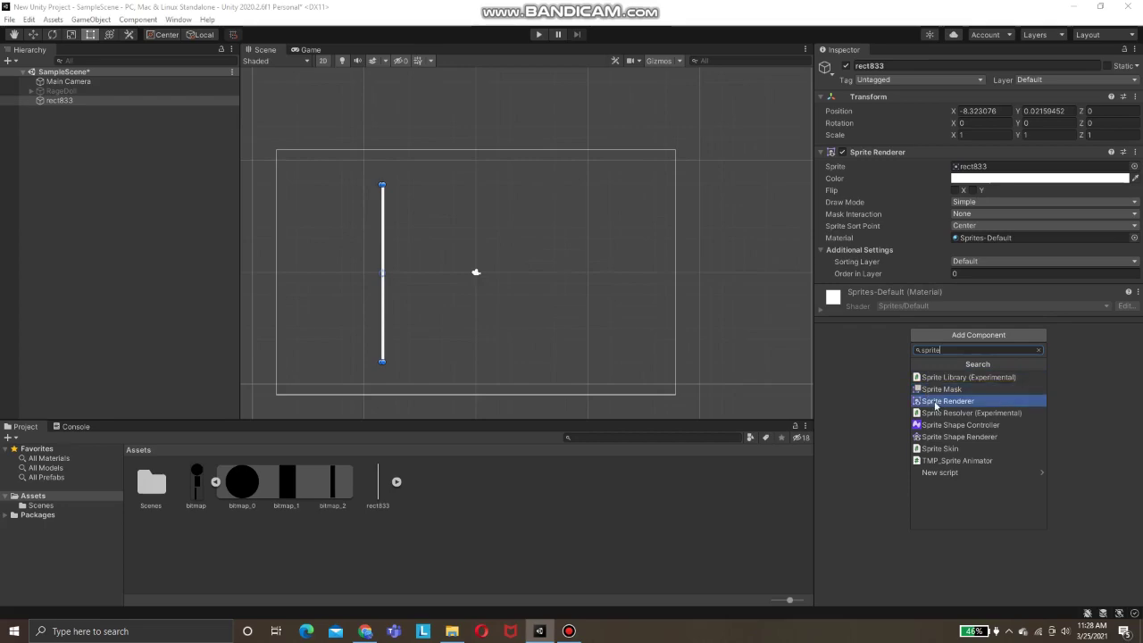
pyautogui.click(943, 450)
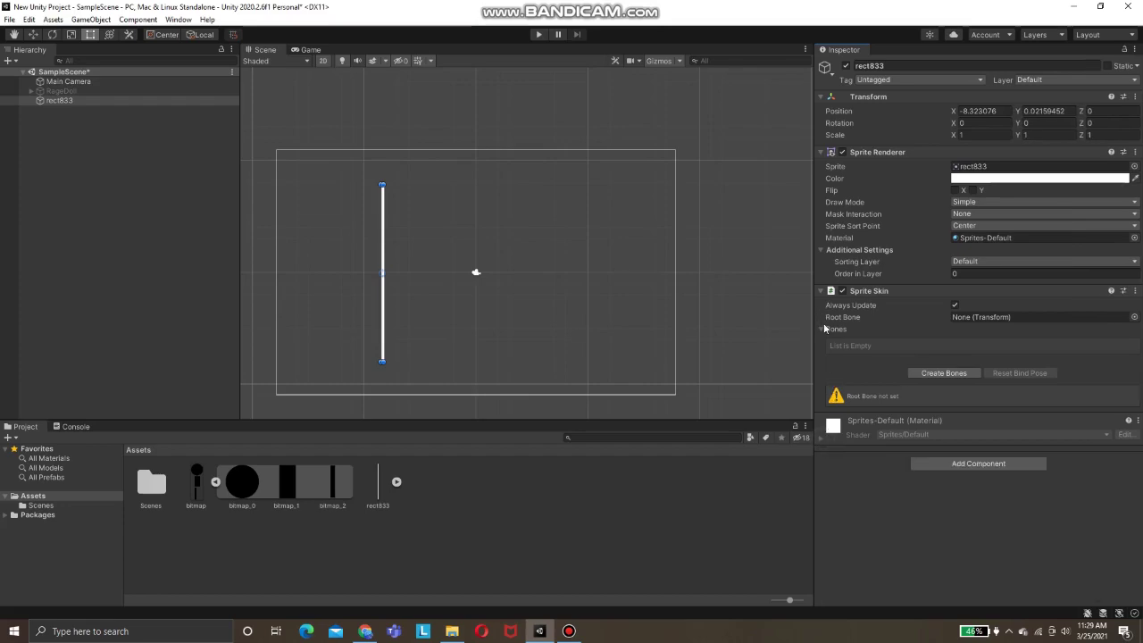
# Create the Sprite Skin's bones and start expanding rect833's bone hierarchy.
pyautogui.click(921, 373)
pyautogui.scroll(-3, 920, 376)
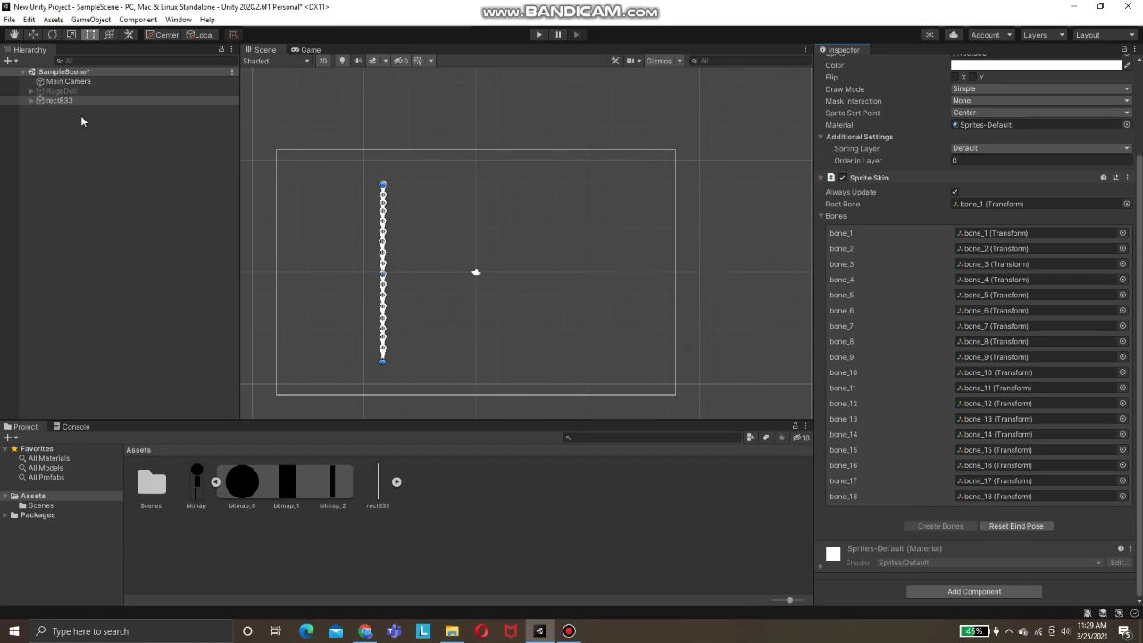
pyautogui.click(31, 100)
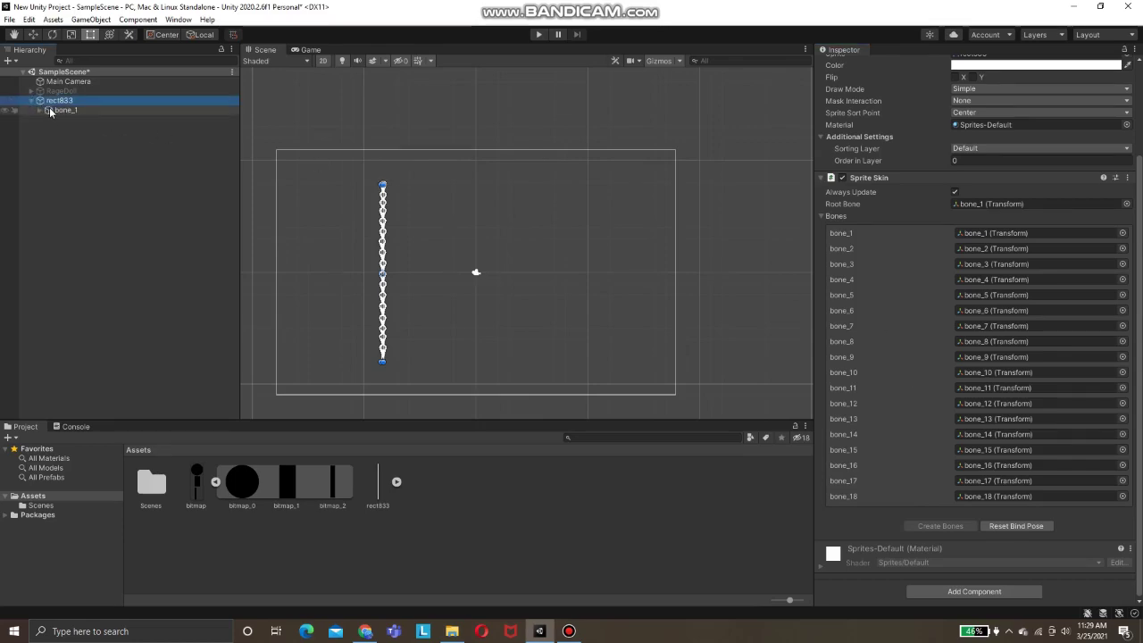
pyautogui.click(39, 110)
pyautogui.click(47, 120)
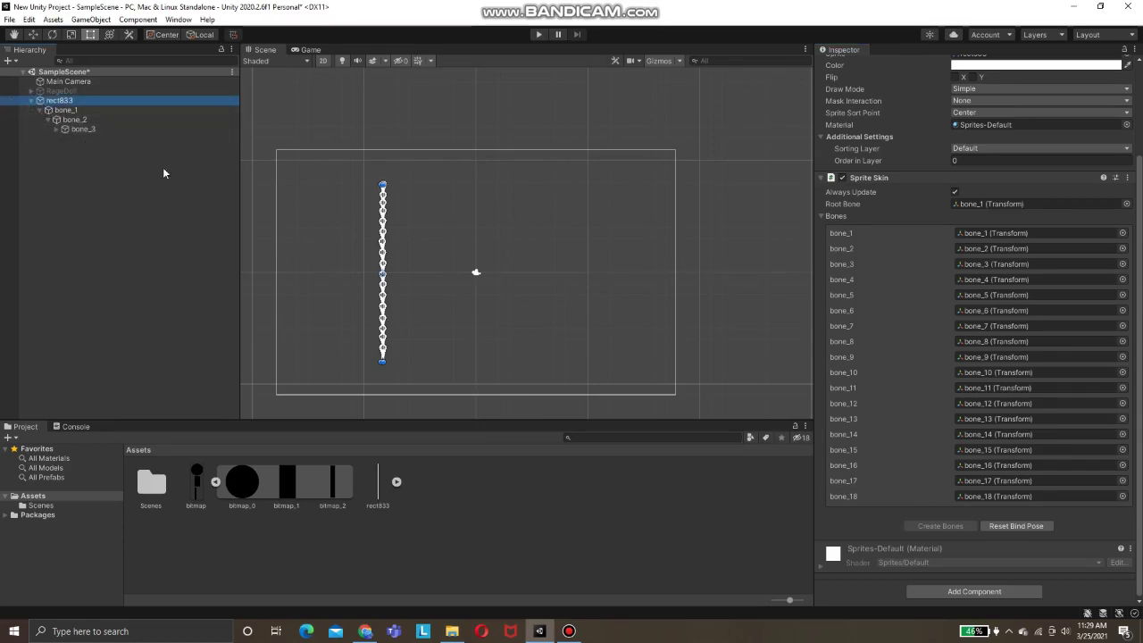
pyautogui.moveTo(240, 205); pyautogui.dragTo(337, 206)
# Expand the nested bone chain down through bone_17 to reveal bone_18.
pyautogui.click(56, 129)
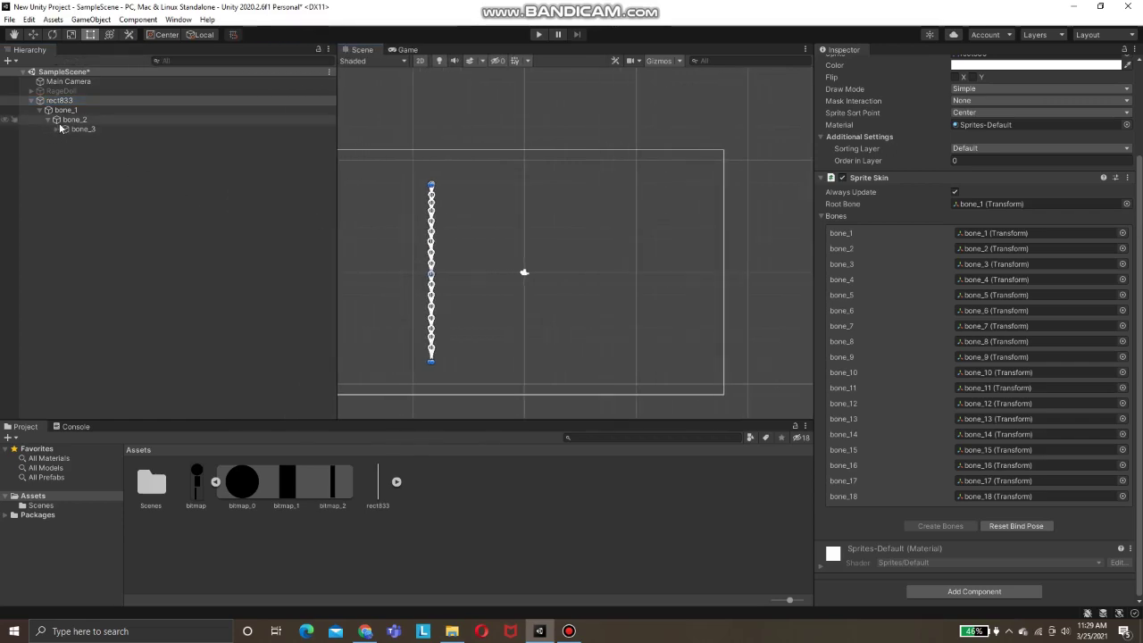
pyautogui.click(63, 139)
pyautogui.click(73, 148)
pyautogui.click(81, 157)
pyautogui.click(90, 167)
pyautogui.click(98, 177)
pyautogui.click(107, 186)
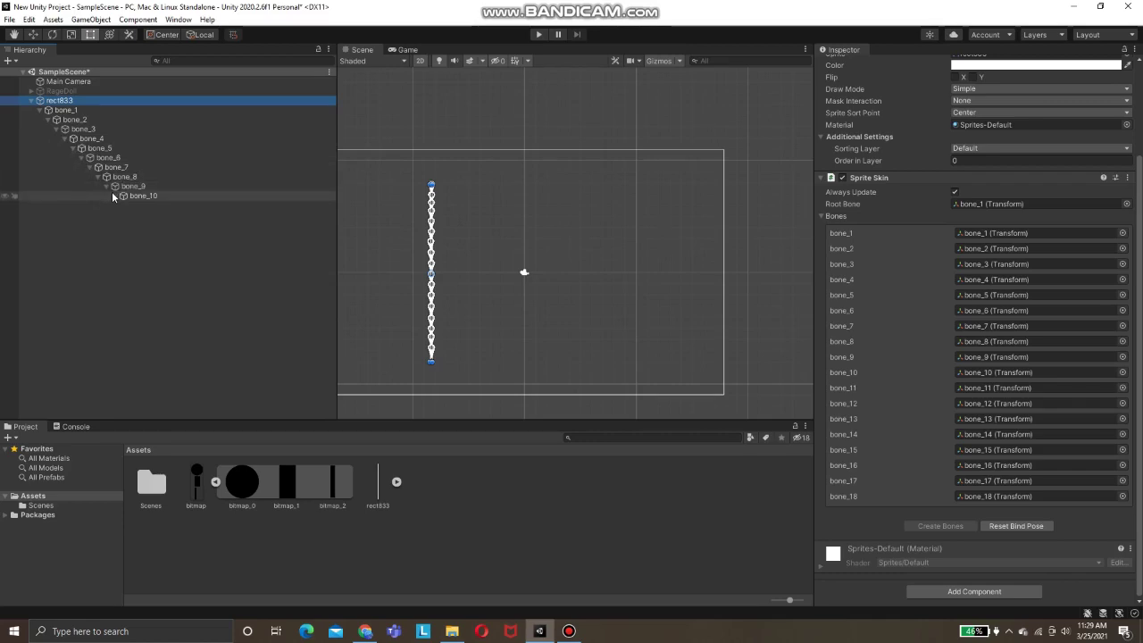
pyautogui.click(114, 194)
pyautogui.click(122, 205)
pyautogui.click(130, 215)
pyautogui.click(138, 224)
pyautogui.click(147, 234)
pyautogui.click(156, 243)
pyautogui.click(164, 254)
pyautogui.click(173, 263)
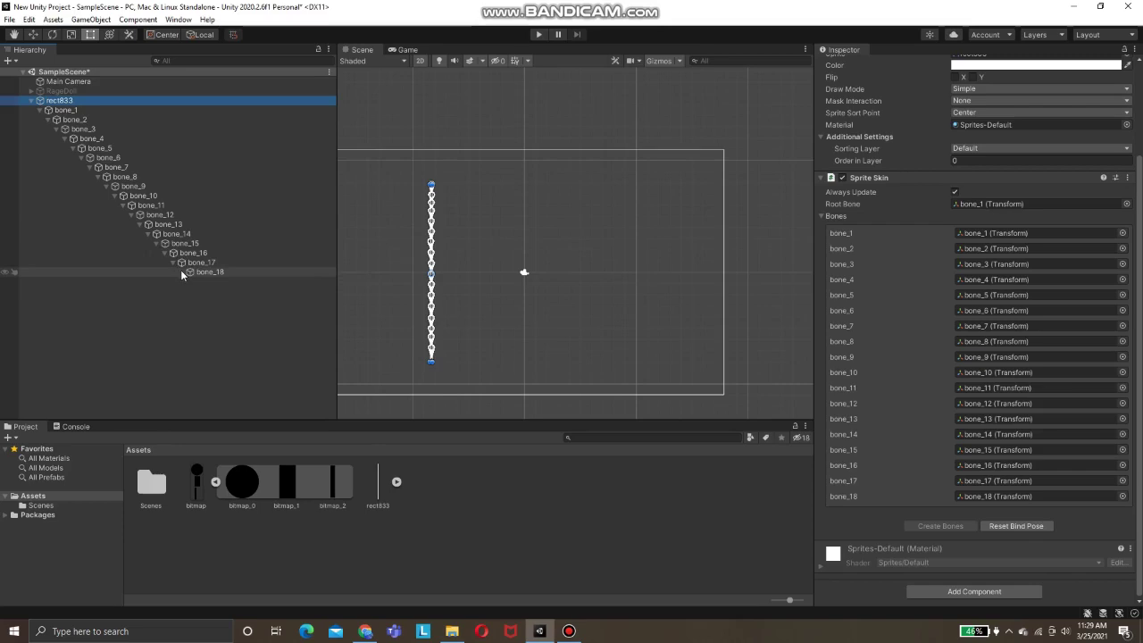
pyautogui.click(183, 272)
# Select bone_1 through bone_18 and reparent them all directly under rect833.
pyautogui.click(175, 282)
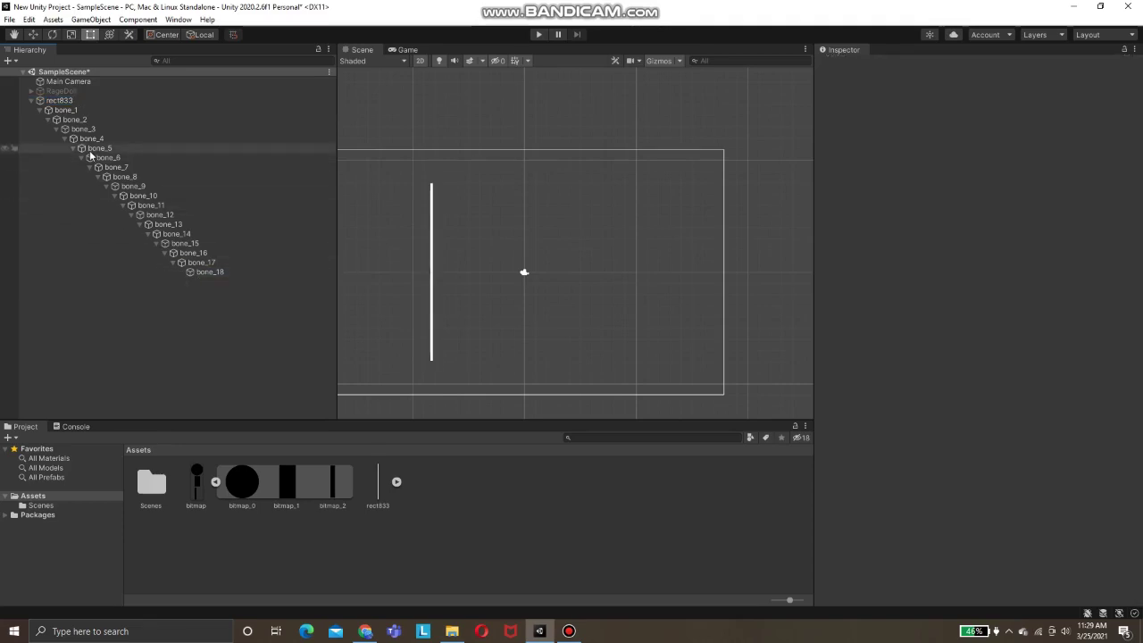
pyautogui.click(64, 110)
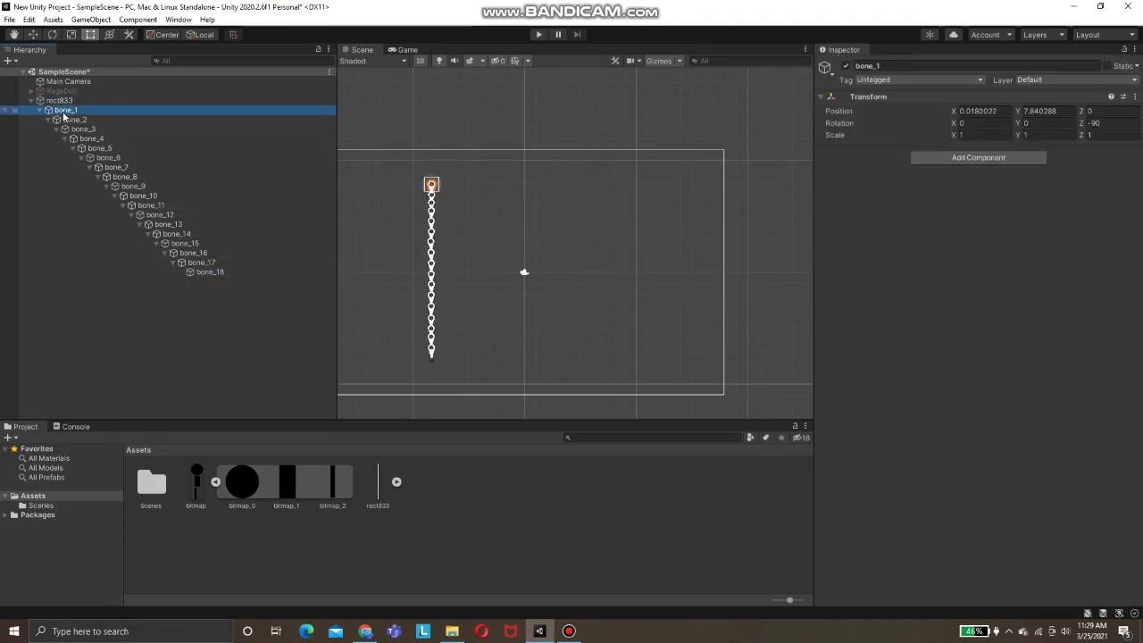
pyautogui.keyDown('shift'); pyautogui.click(200, 272); pyautogui.keyUp('shift')
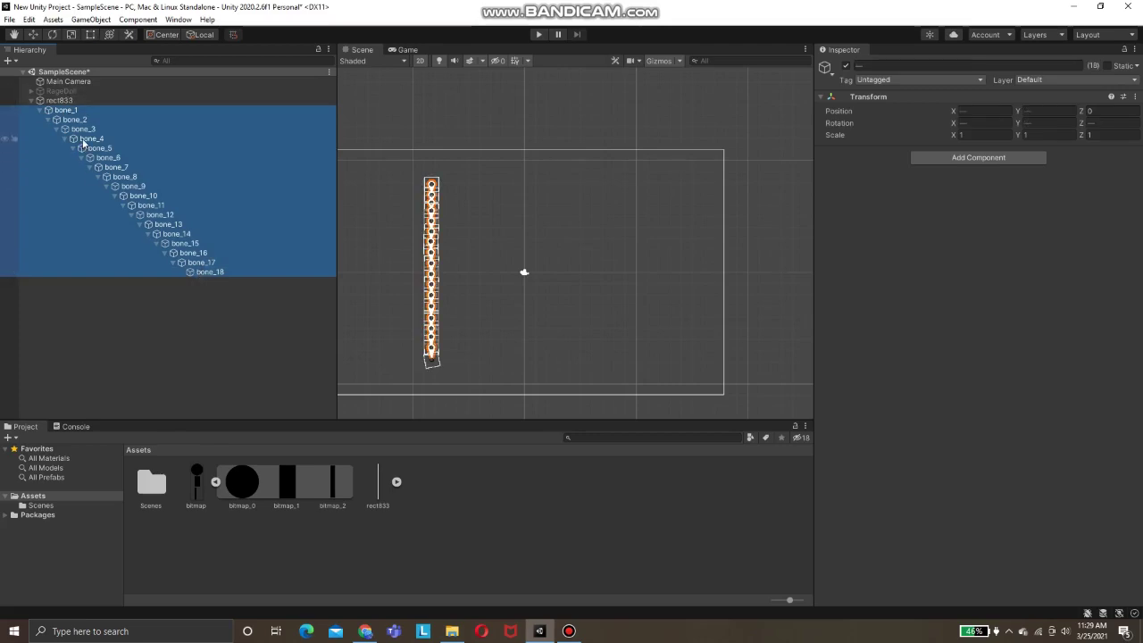
pyautogui.moveTo(64, 128); pyautogui.dragTo(59, 101)
pyautogui.click(63, 317)
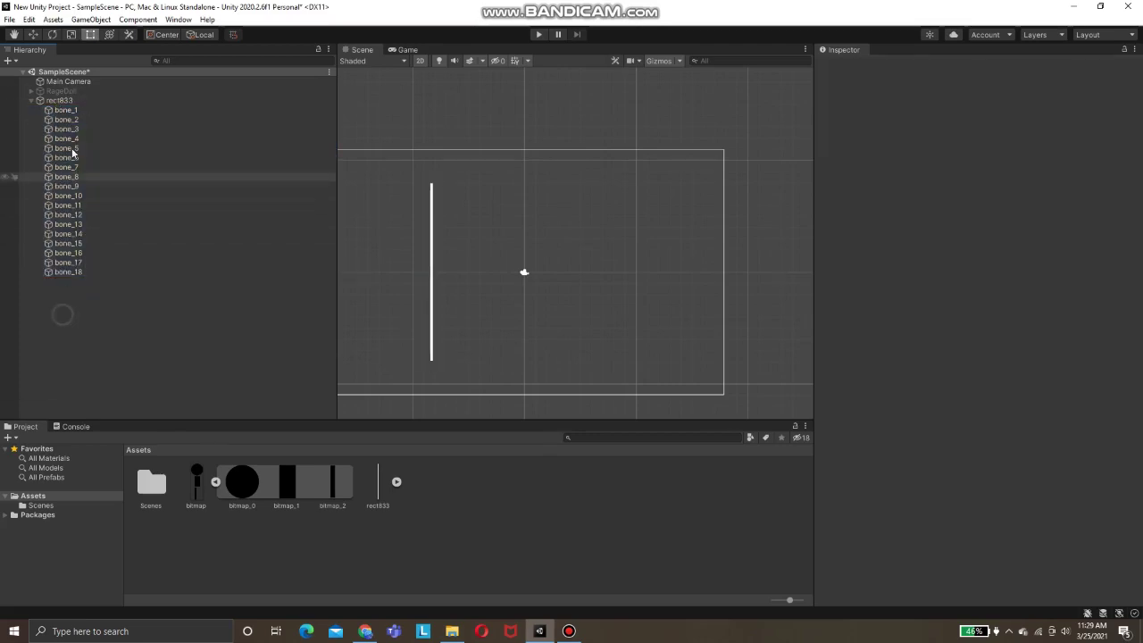
pyautogui.click(56, 100)
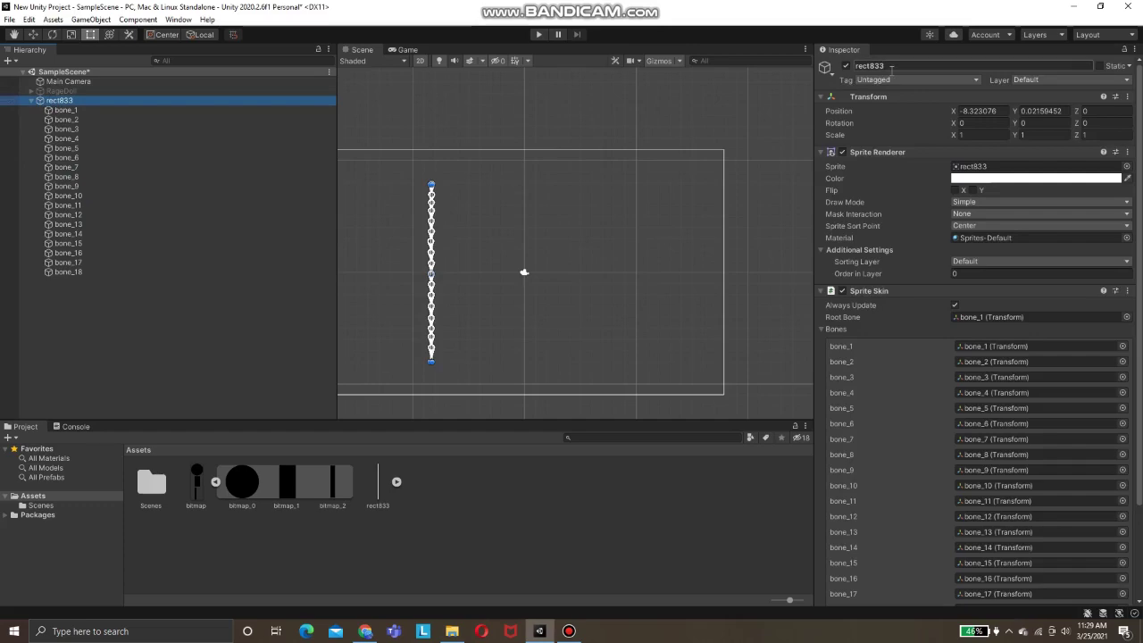
# Rename rect833 to 'Rope'.
pyautogui.click(890, 66)
pyautogui.write('Rope')
pyautogui.click(71, 313)
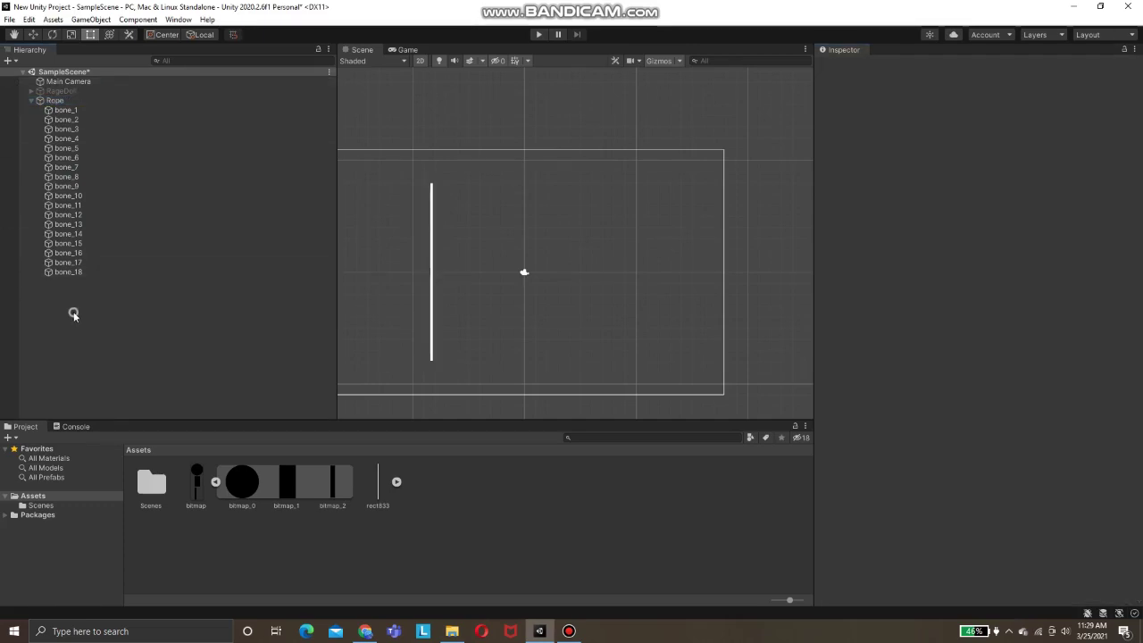
pyautogui.click(67, 113)
pyautogui.click(41, 296)
# Create an empty GameObject named 'Hook' and move it under Rope.
pyautogui.rightClick(62, 353)
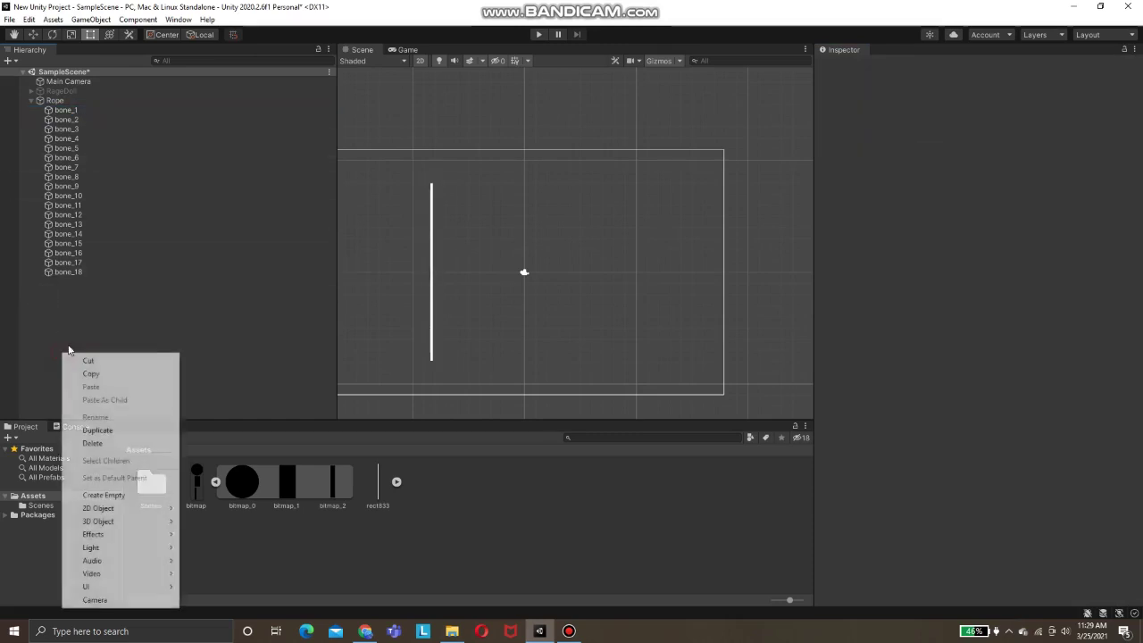
pyautogui.click(103, 495)
pyautogui.write('Hook')
pyautogui.click(150, 305)
pyautogui.moveTo(105, 281); pyautogui.dragTo(95, 100)
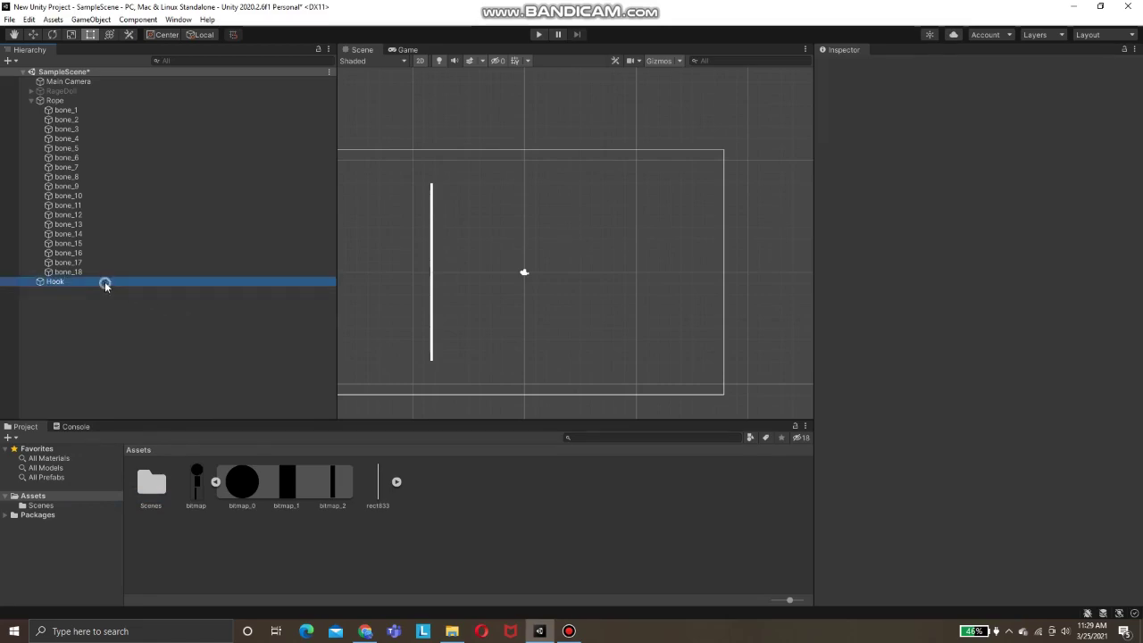
pyautogui.click(77, 283)
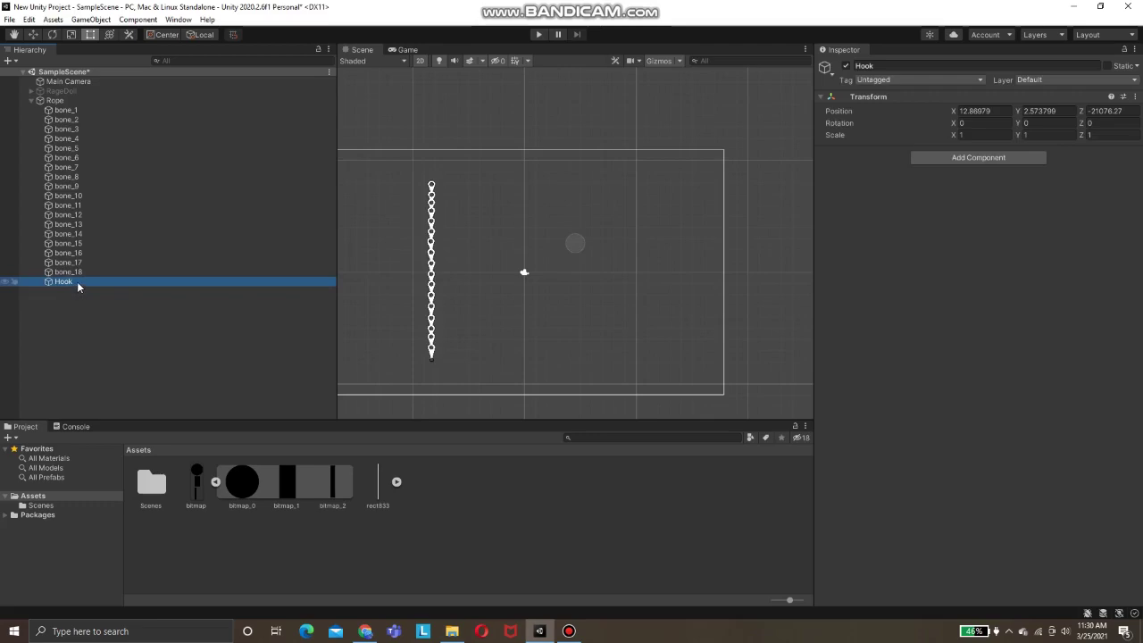
pyautogui.moveTo(77, 282)
pyautogui.mouseDown()
pyautogui.moveTo(63, 107)
pyautogui.moveTo(20, 105)
pyautogui.mouseUp()
pyautogui.click(69, 327)
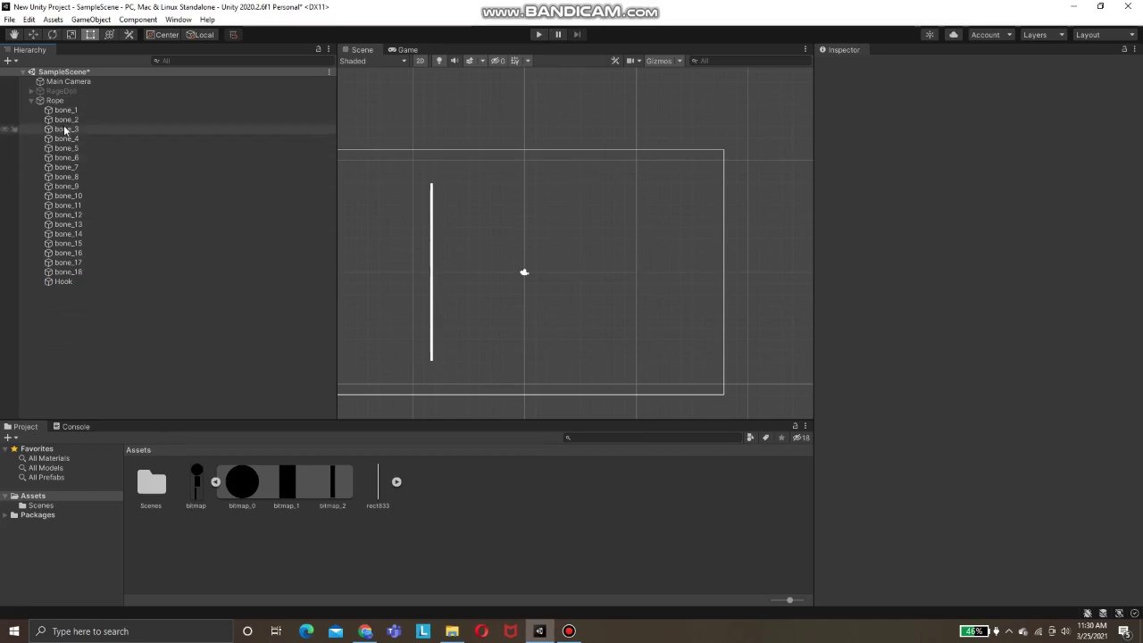
# Make Hook the first child of Rope, above bone_1.
pyautogui.click(67, 110)
pyautogui.keyDown('shift'); pyautogui.click(88, 272); pyautogui.keyUp('shift')
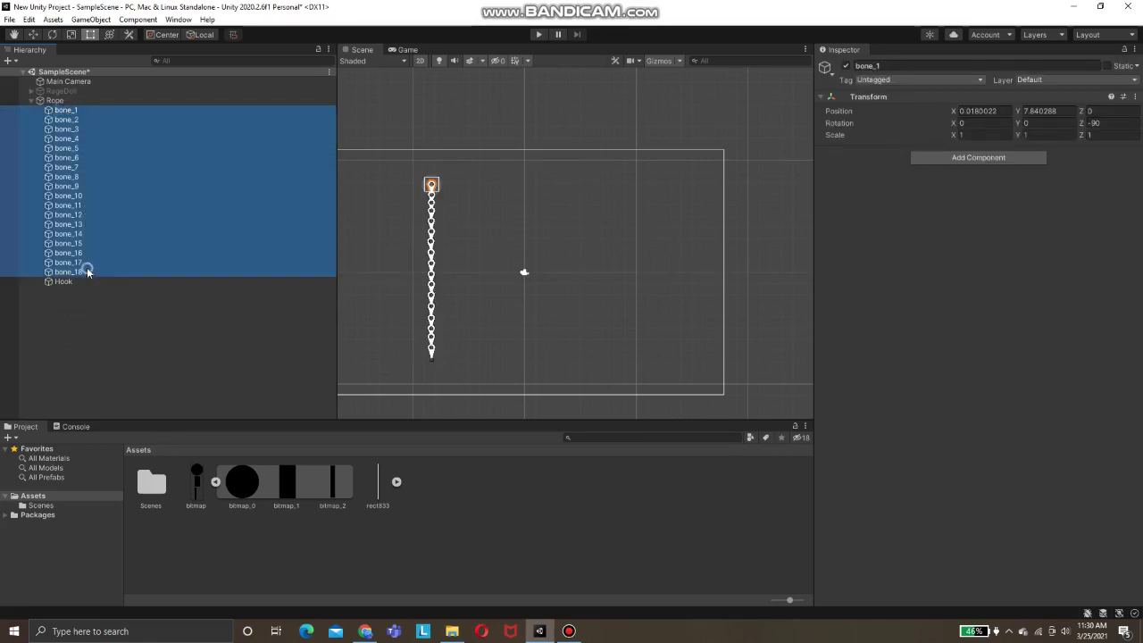
pyautogui.moveTo(88, 272); pyautogui.dragTo(55, 107)
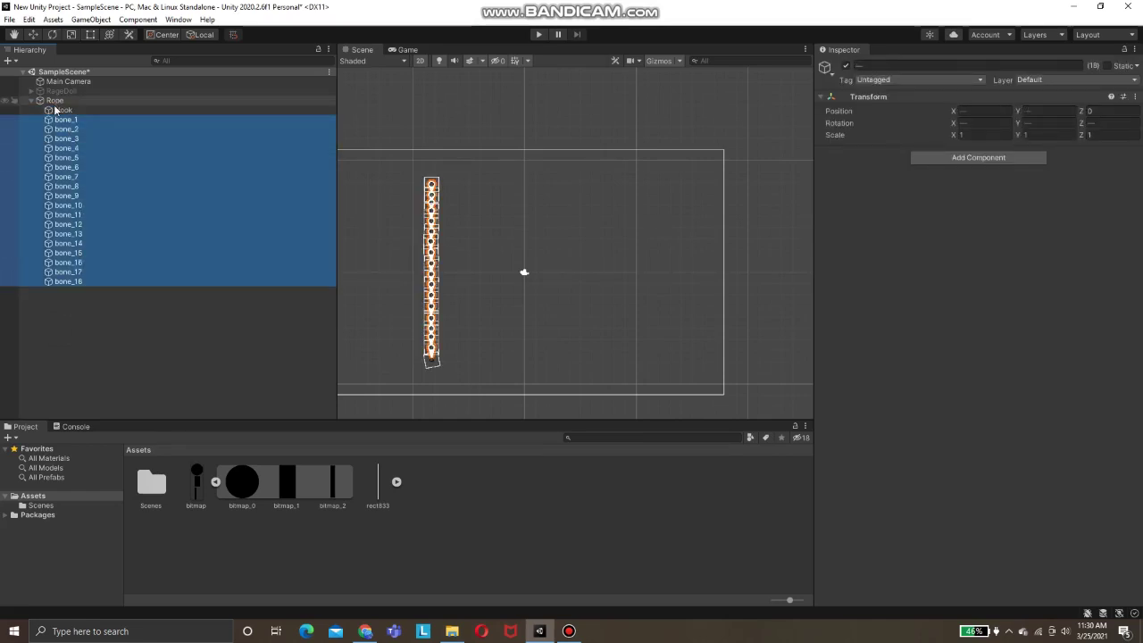
# Add a Hinge Joint 2D, with its Rigidbody 2D, to Hook and all 18 bones.
pyautogui.click(60, 110)
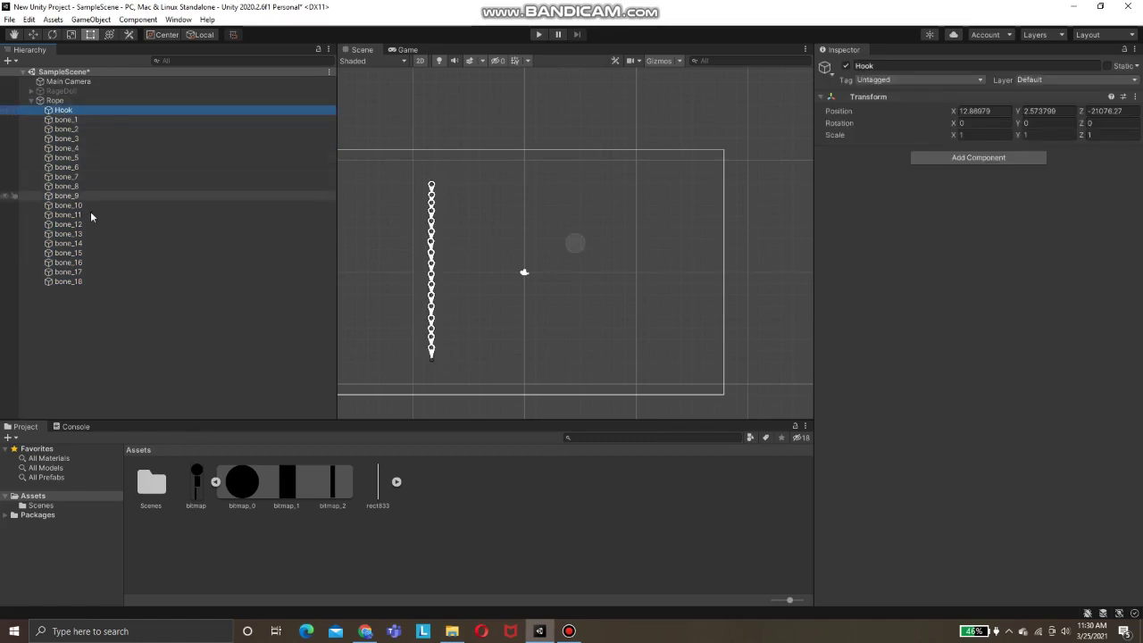
pyautogui.keyDown('shift'); pyautogui.click(89, 283); pyautogui.keyUp('shift')
pyautogui.click(983, 159)
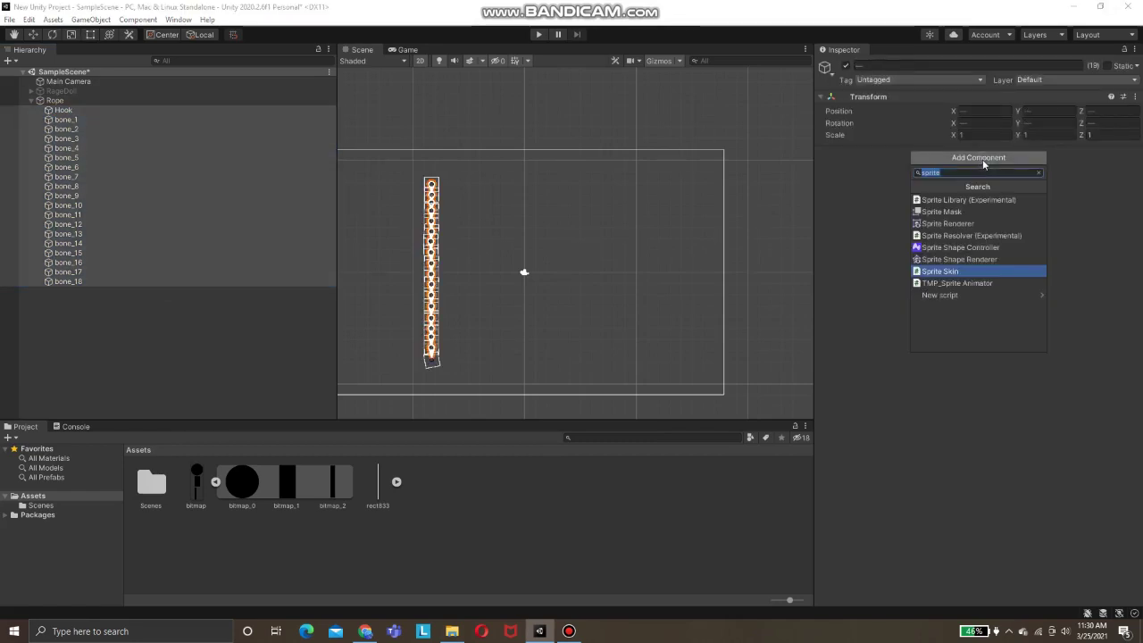
pyautogui.write('hing')
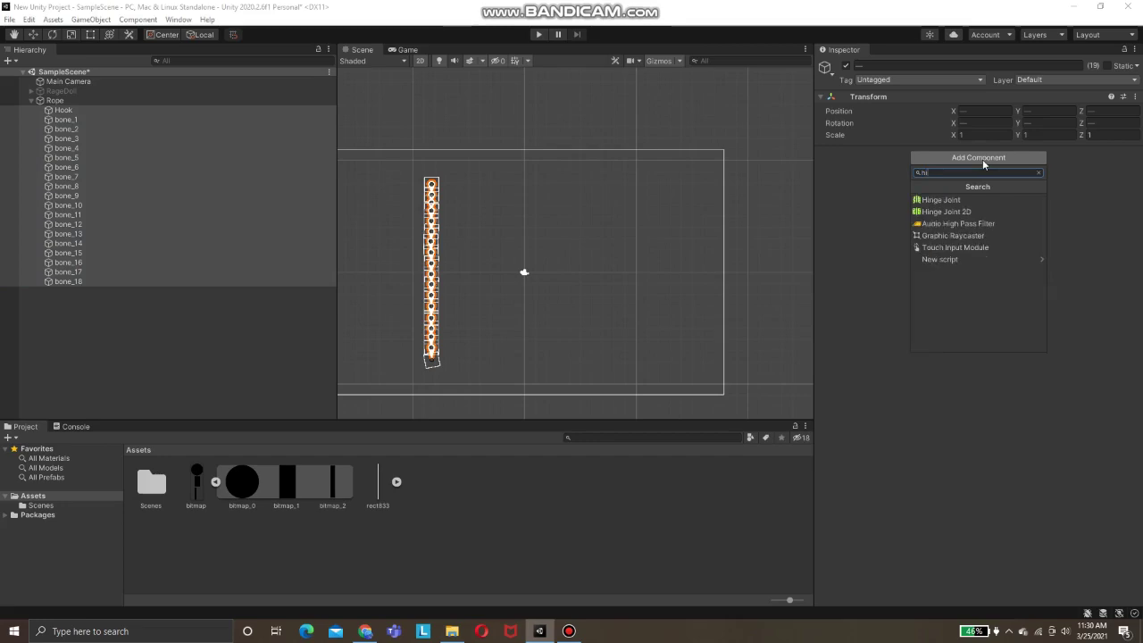
pyautogui.click(951, 215)
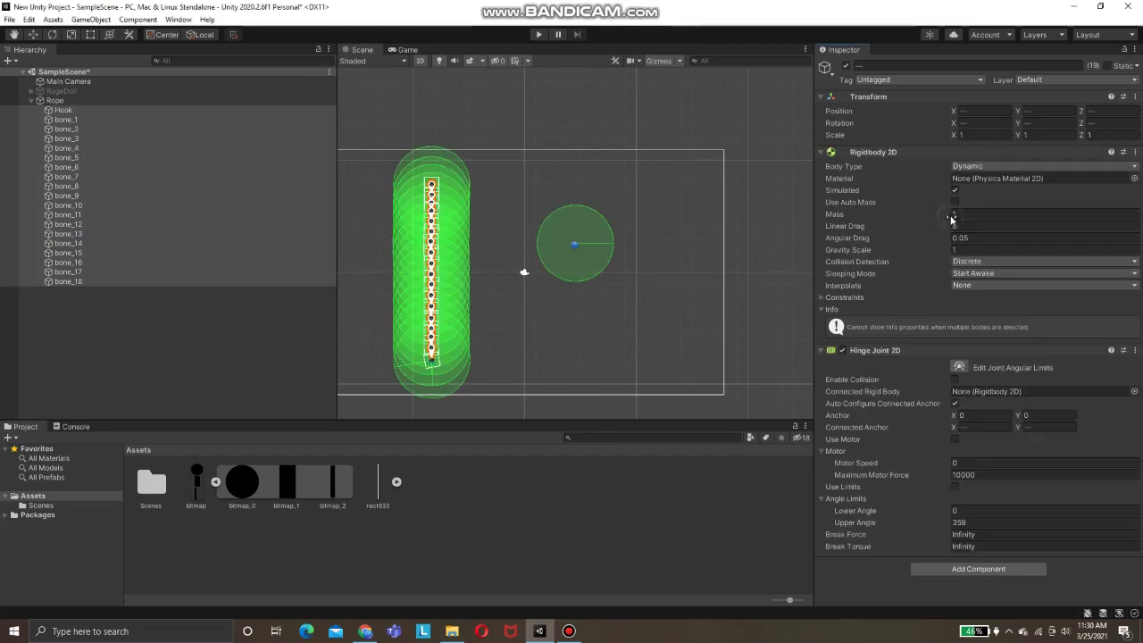
pyautogui.click(239, 364)
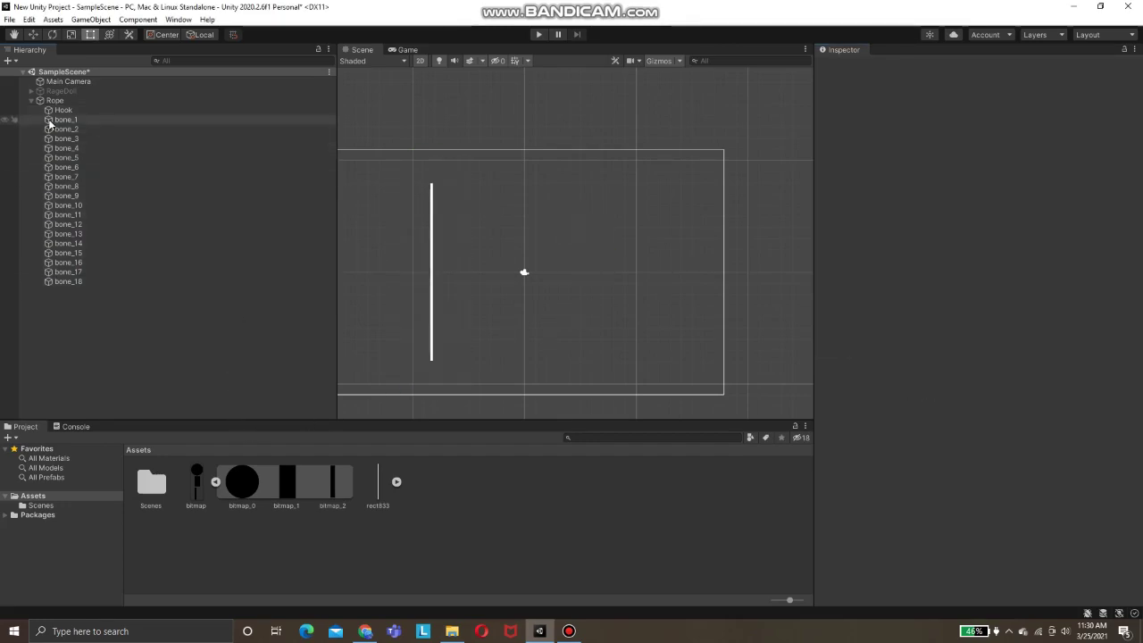
# Connect the hinge joints of bone_18, bone_17 and bone_16 to the bone above each.
pyautogui.click(88, 281)
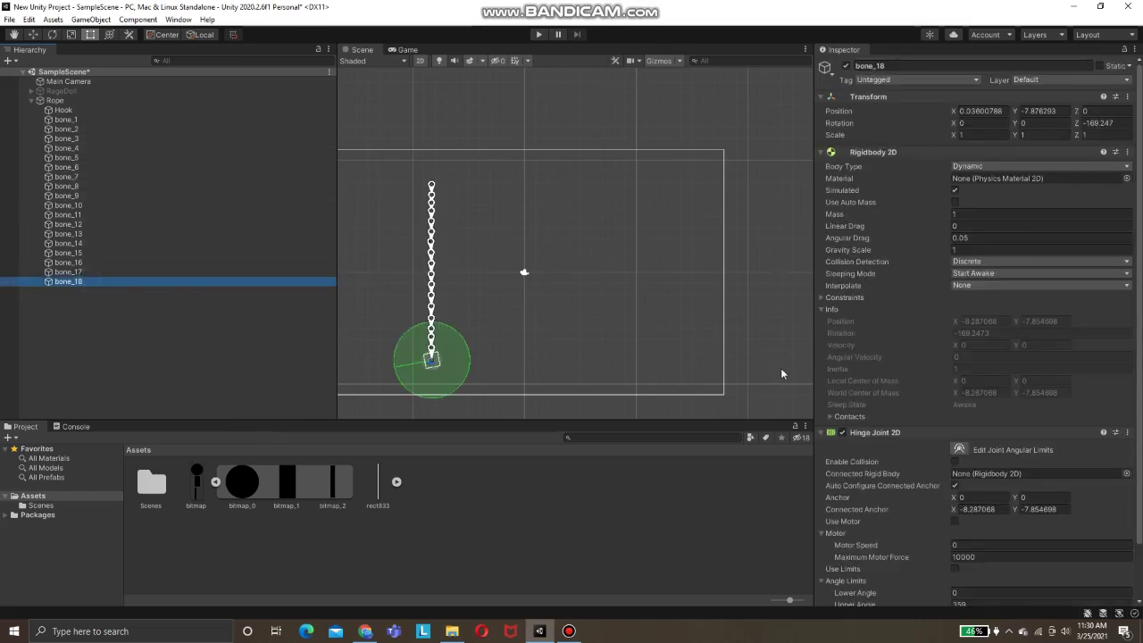
pyautogui.scroll(-2, 855, 388)
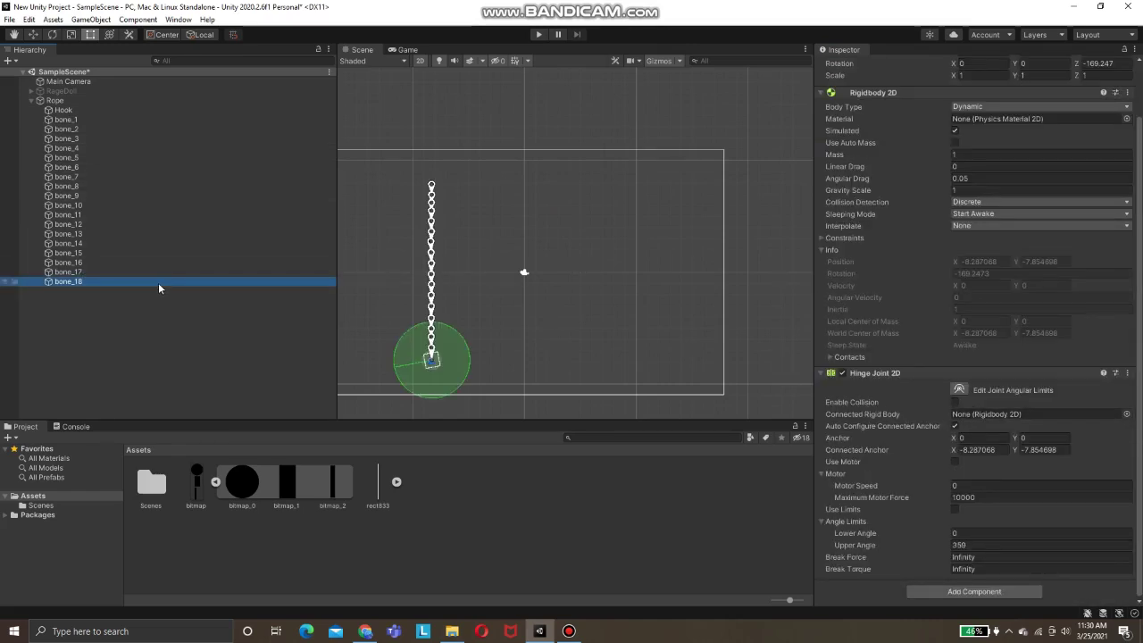
pyautogui.click(904, 329)
pyautogui.moveTo(977, 420); pyautogui.dragTo(977, 415)
pyautogui.click(88, 275)
pyautogui.moveTo(89, 275); pyautogui.dragTo(903, 386)
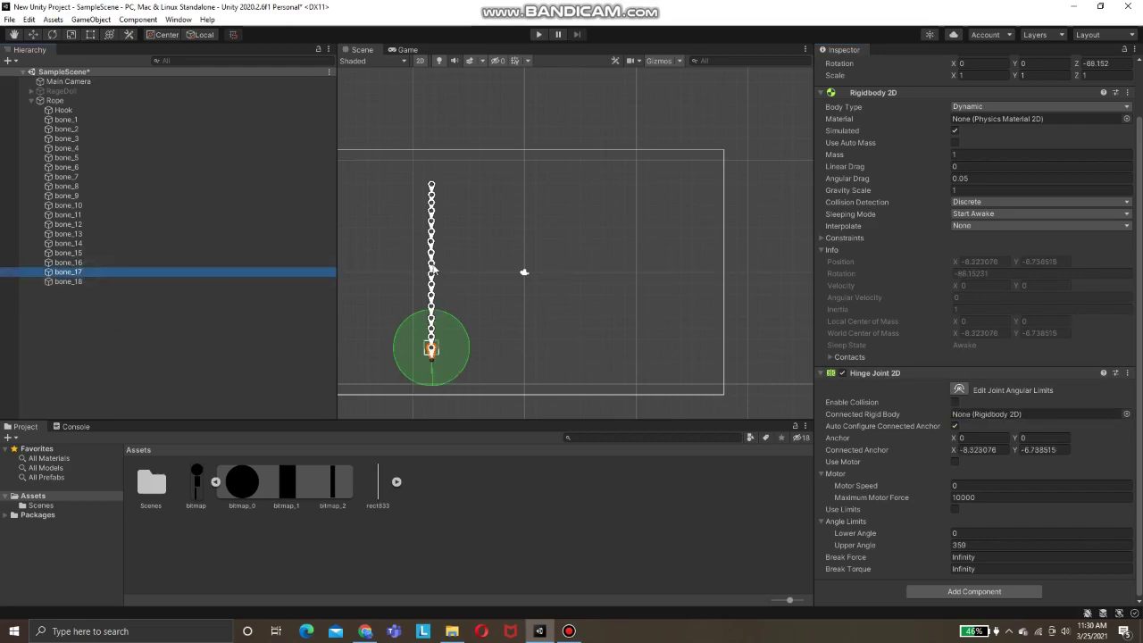
pyautogui.click(94, 264)
pyautogui.click(113, 254)
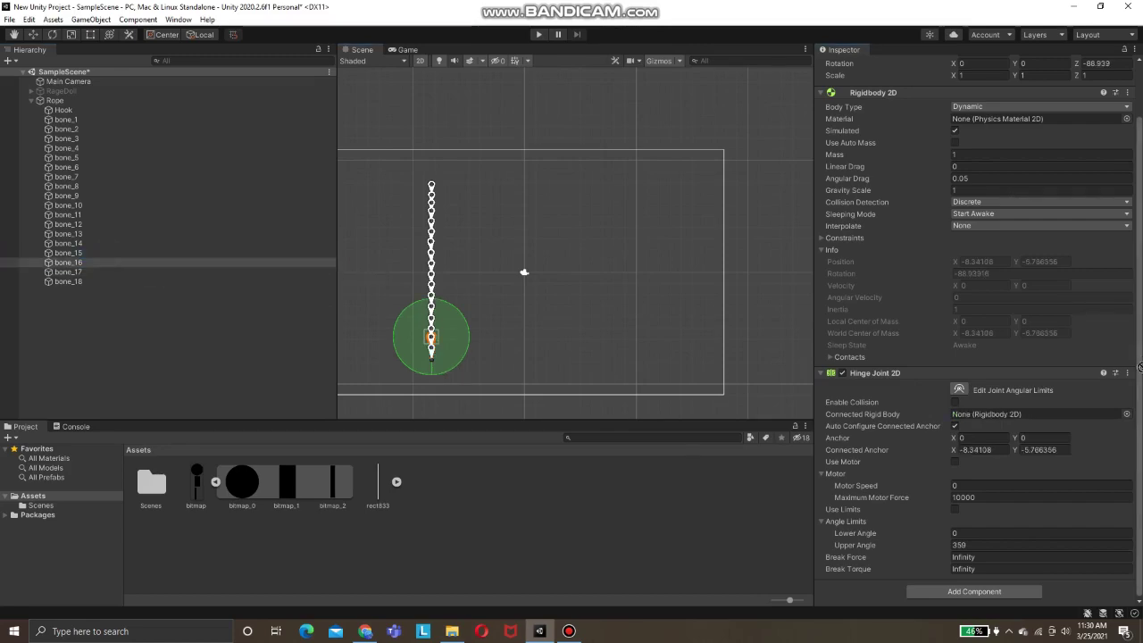
pyautogui.moveTo(113, 254); pyautogui.dragTo(1110, 416)
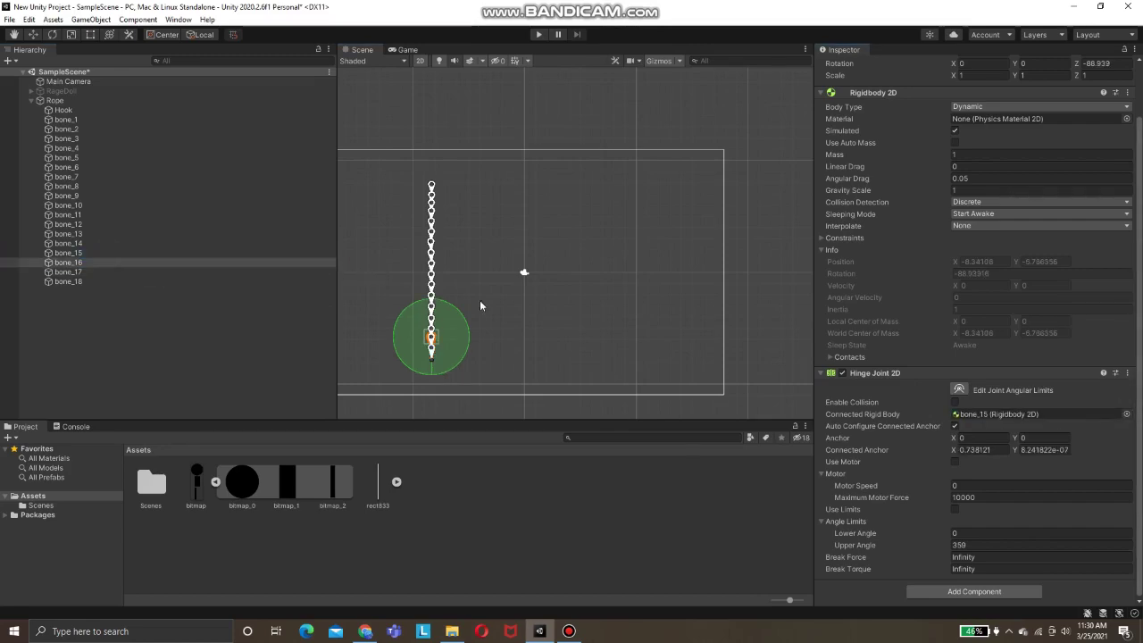
# Connect the hinge joints of bone_15 through bone_7 to the bone above each.
pyautogui.click(85, 252)
pyautogui.moveTo(84, 246); pyautogui.dragTo(1036, 415)
pyautogui.click(128, 242)
pyautogui.moveTo(128, 235); pyautogui.dragTo(1036, 418)
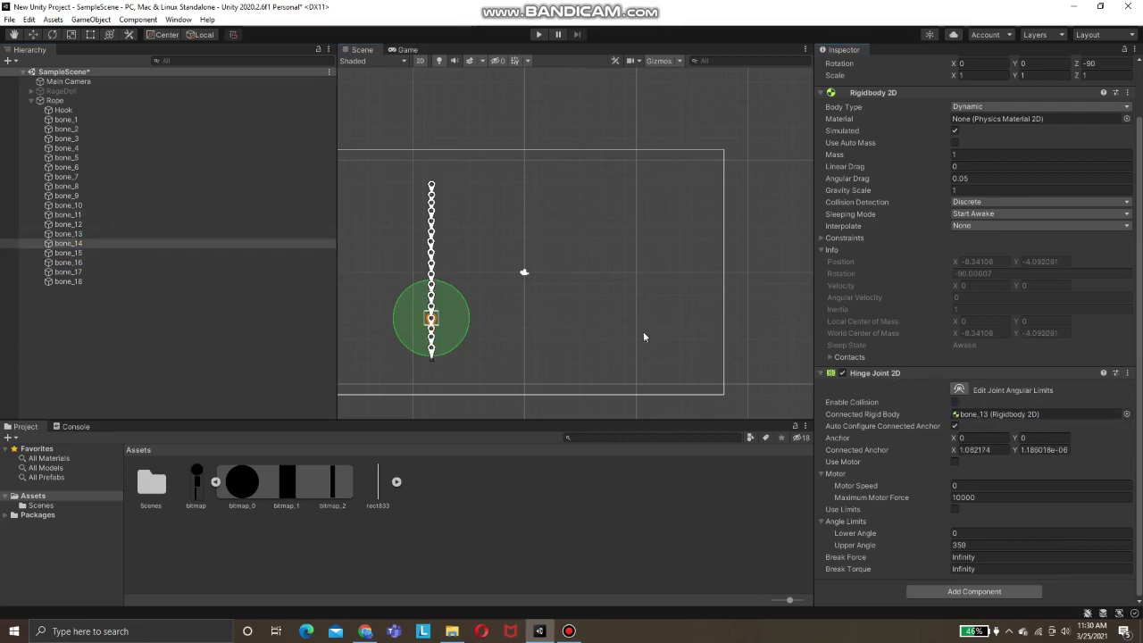
pyautogui.click(174, 232)
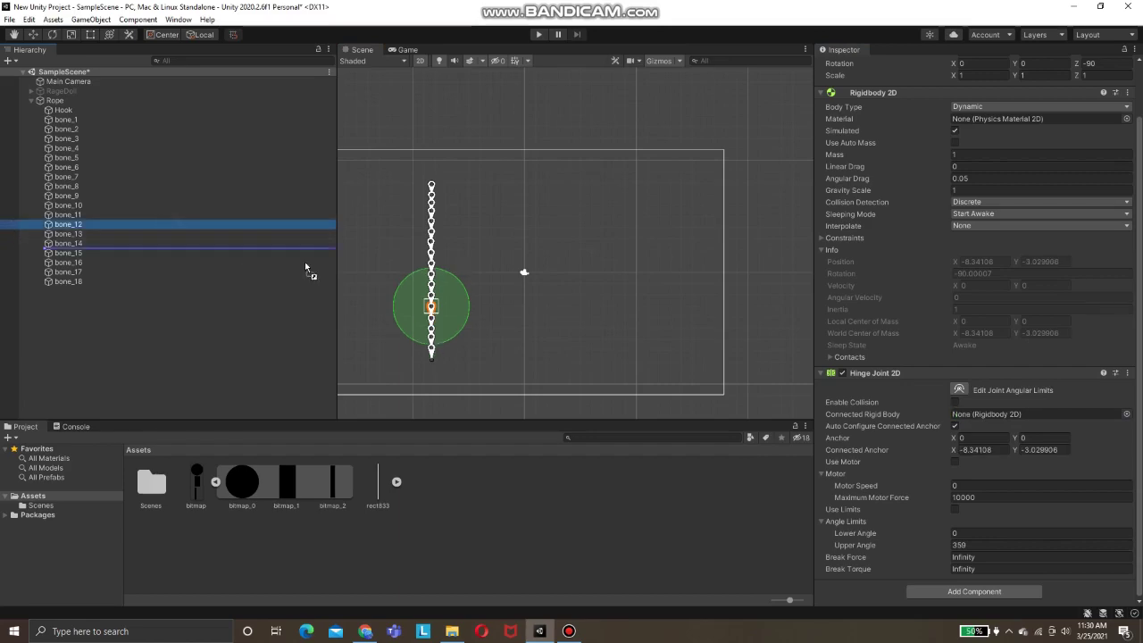
pyautogui.moveTo(906, 391); pyautogui.dragTo(987, 415)
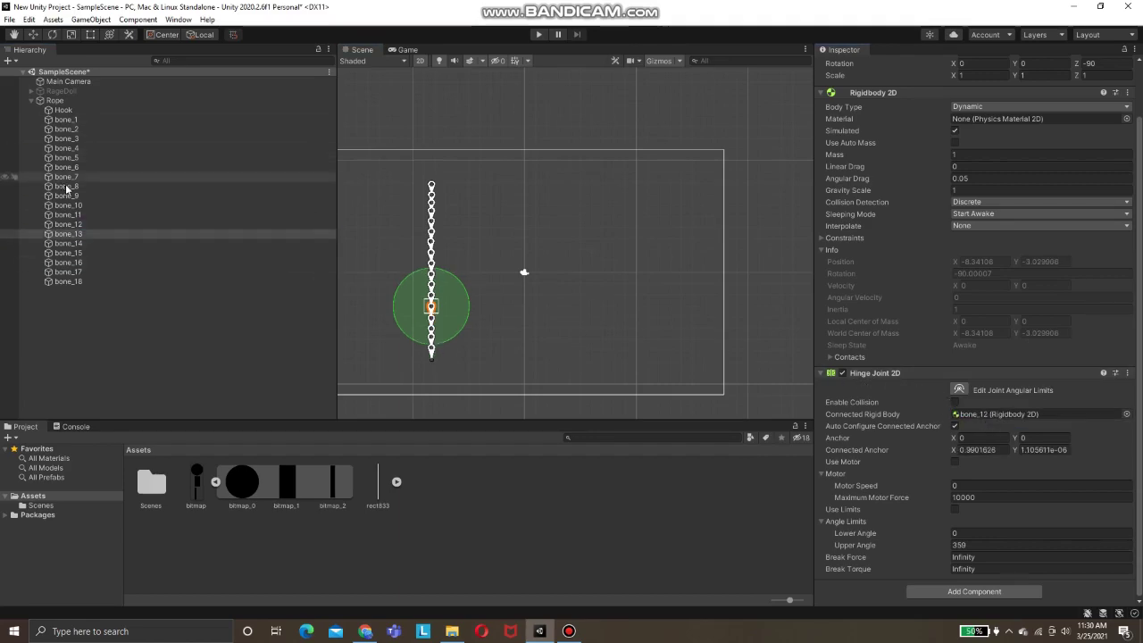
pyautogui.click(82, 223)
pyautogui.moveTo(82, 216); pyautogui.dragTo(998, 420)
pyautogui.moveTo(122, 205)
pyautogui.mouseDown()
pyautogui.moveTo(259, 249)
pyautogui.moveTo(998, 416)
pyautogui.mouseUp()
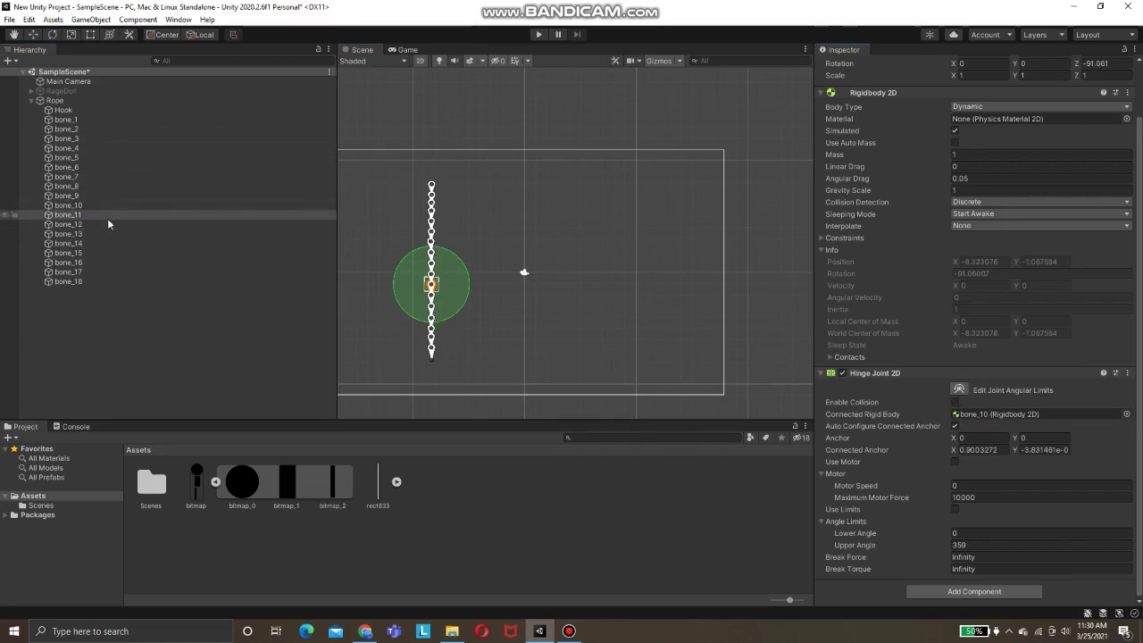
pyautogui.moveTo(93, 205); pyautogui.dragTo(433, 293)
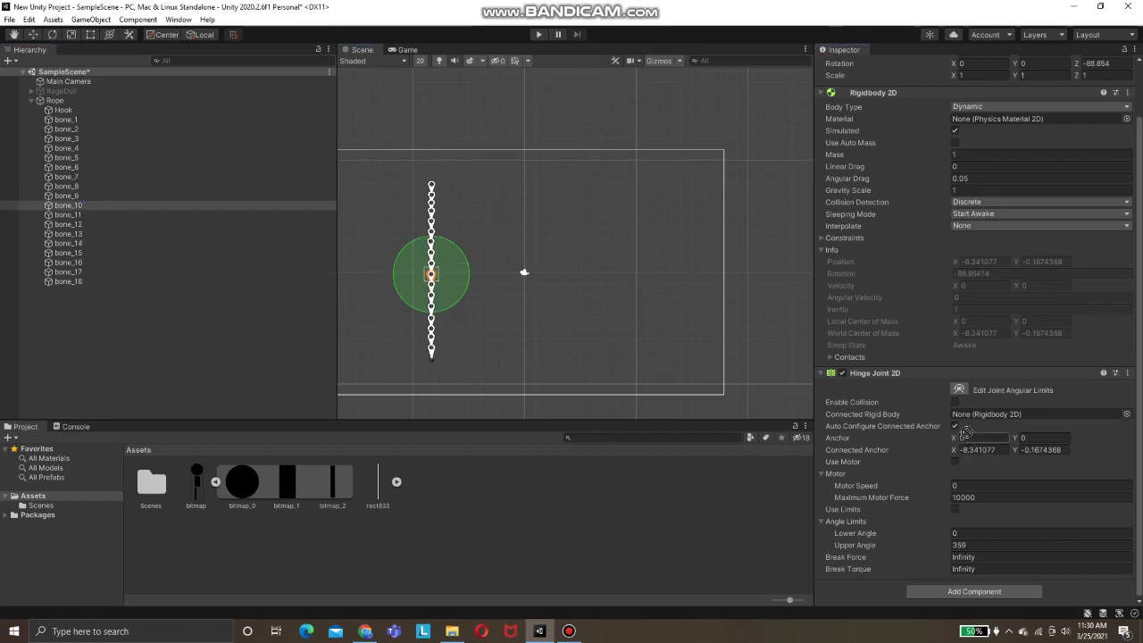
pyautogui.moveTo(966, 436); pyautogui.dragTo(998, 414)
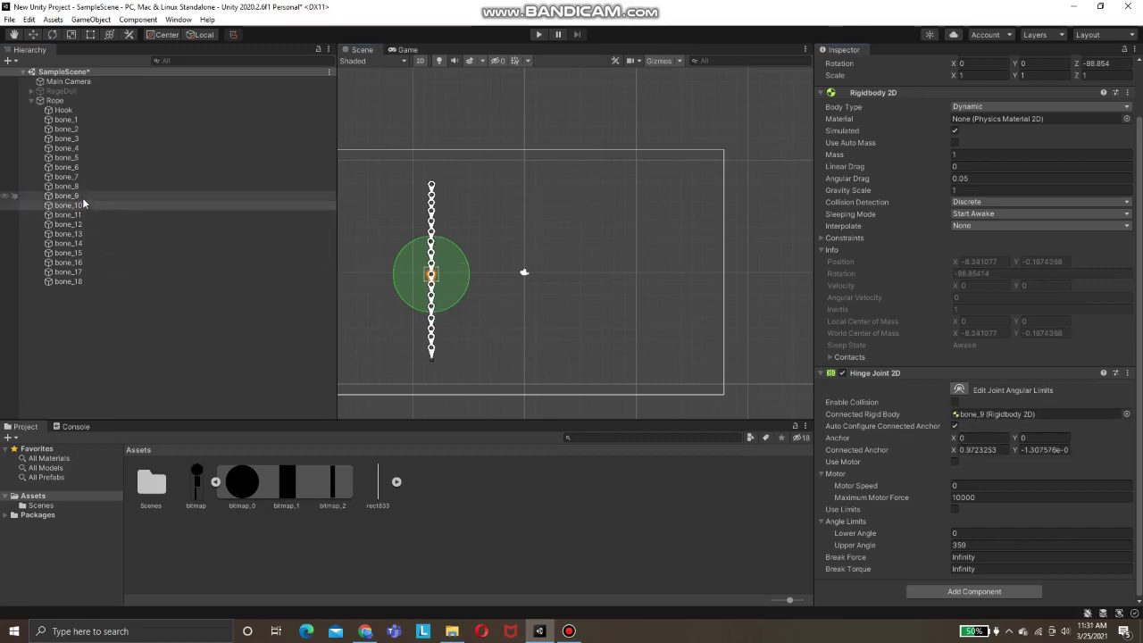
pyautogui.moveTo(82, 197); pyautogui.dragTo(1068, 414)
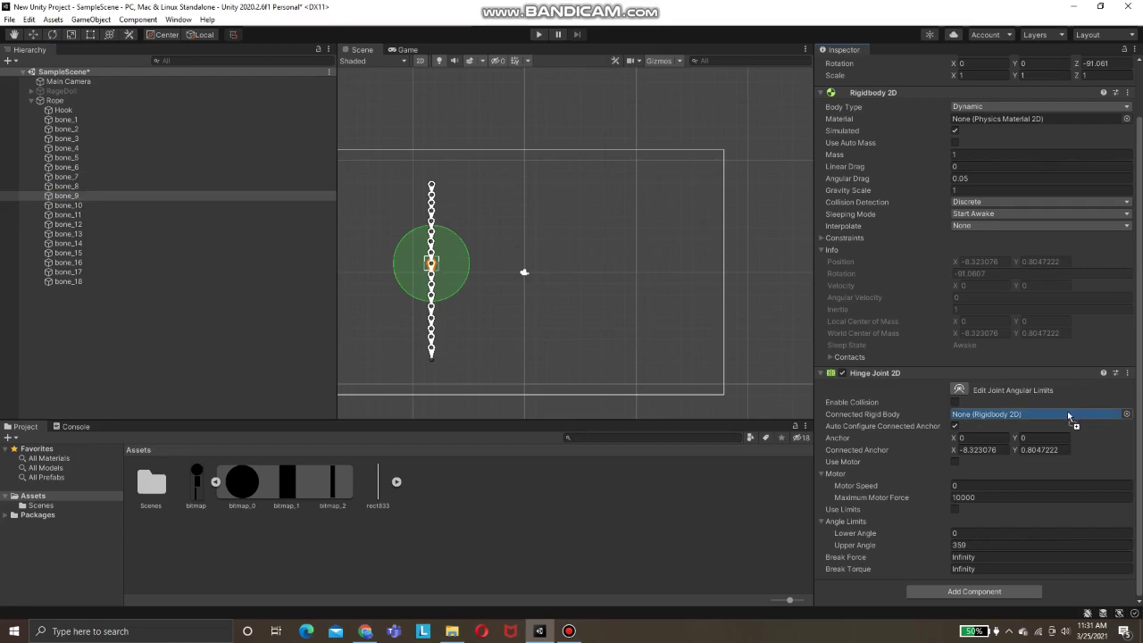
pyautogui.moveTo(112, 175); pyautogui.dragTo(1054, 414)
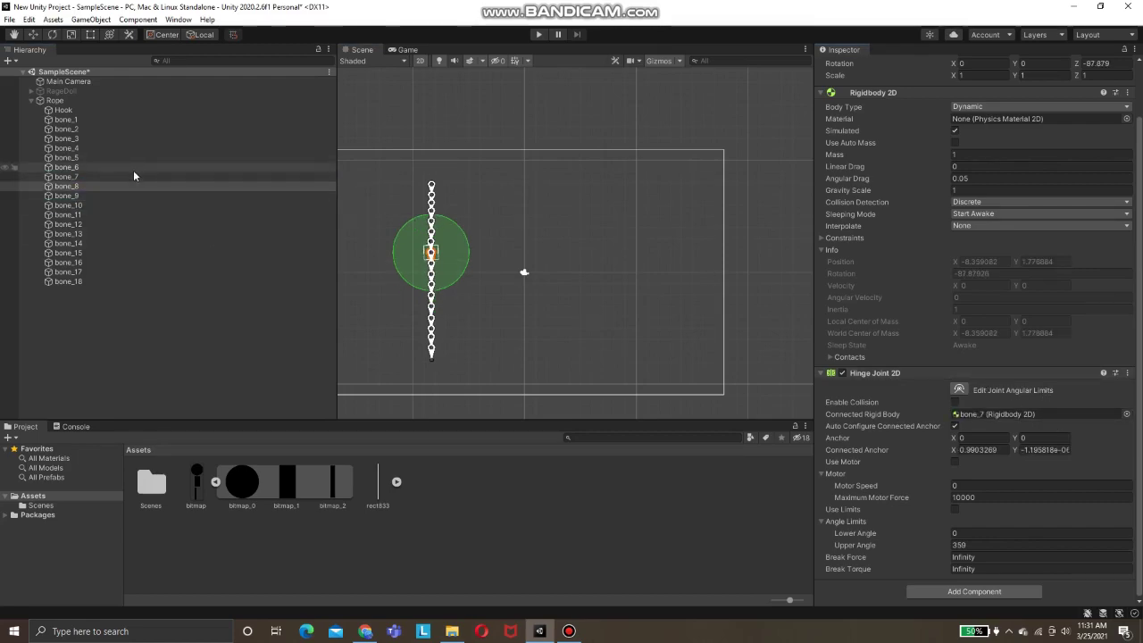
pyautogui.moveTo(130, 175); pyautogui.dragTo(1002, 413)
# Connect the hinges of bone_6 through bone_2 to the bone above, and bone_1's to Hook.
pyautogui.click(67, 168)
pyautogui.moveTo(67, 157); pyautogui.dragTo(1027, 414)
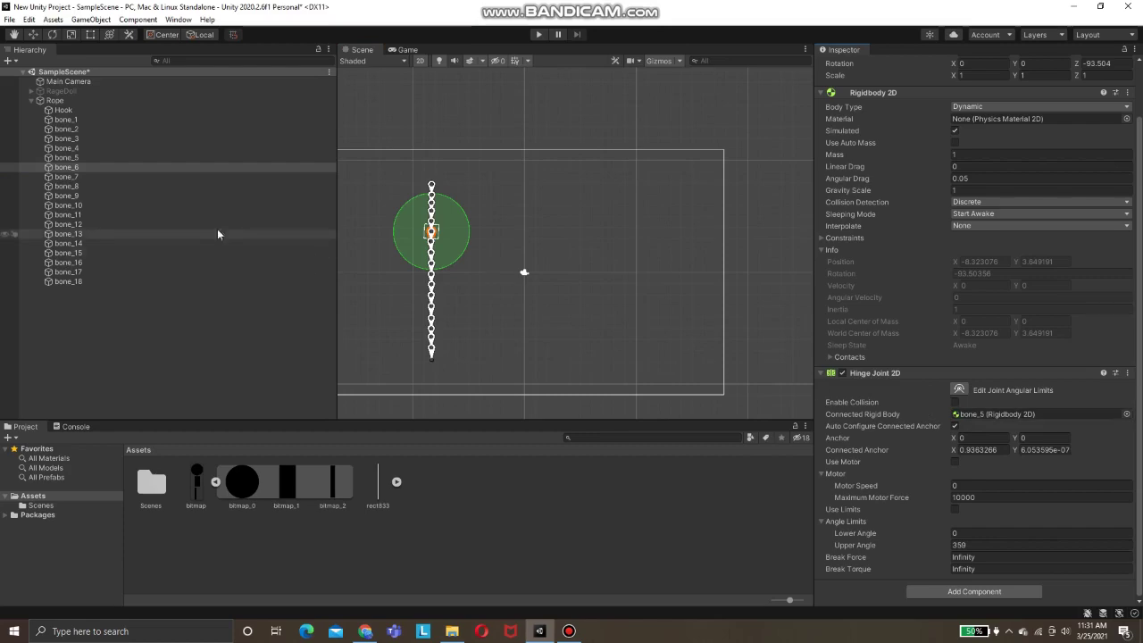
pyautogui.click(52, 159)
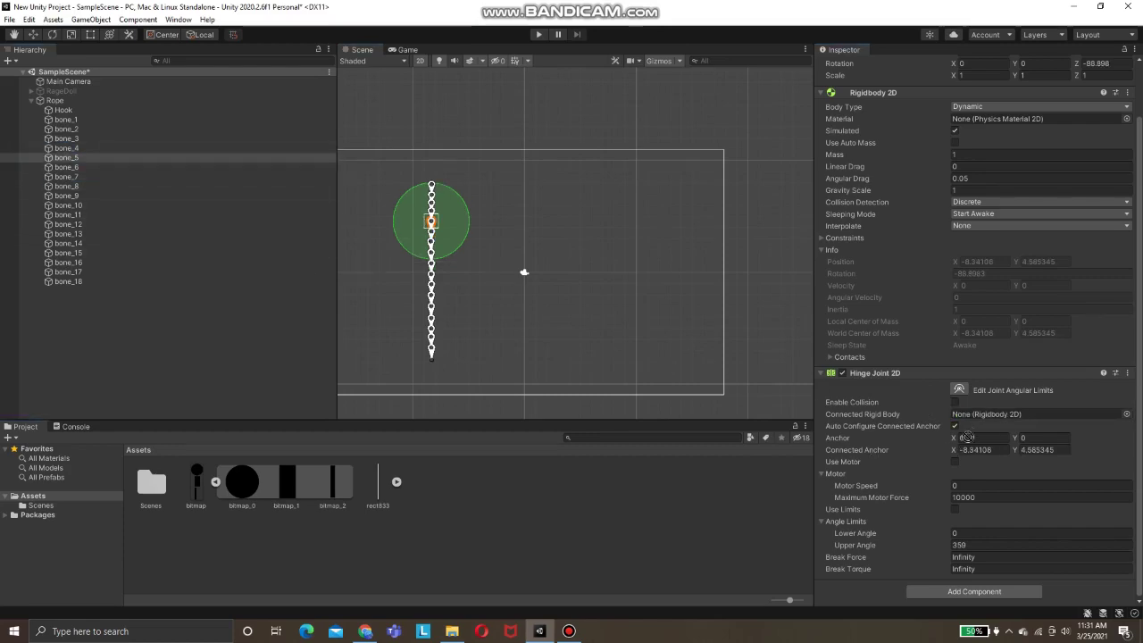
pyautogui.moveTo(67, 148); pyautogui.dragTo(1027, 414)
pyautogui.click(63, 148)
pyautogui.moveTo(64, 138); pyautogui.dragTo(987, 420)
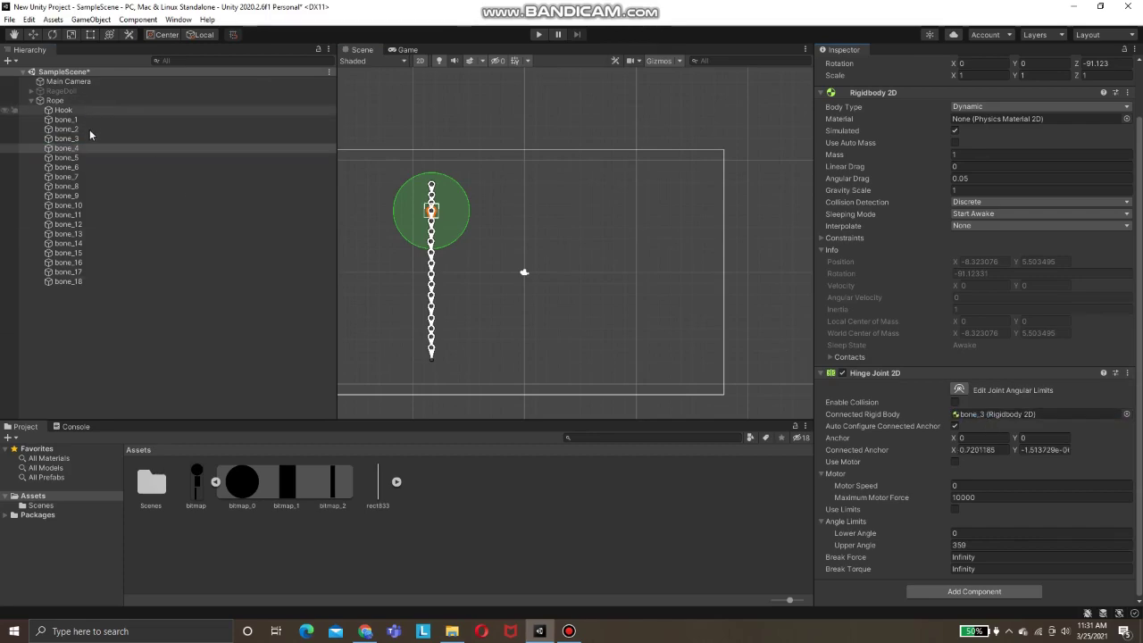
pyautogui.moveTo(90, 129)
pyautogui.mouseDown()
pyautogui.moveTo(643, 254)
pyautogui.moveTo(1036, 415)
pyautogui.mouseUp()
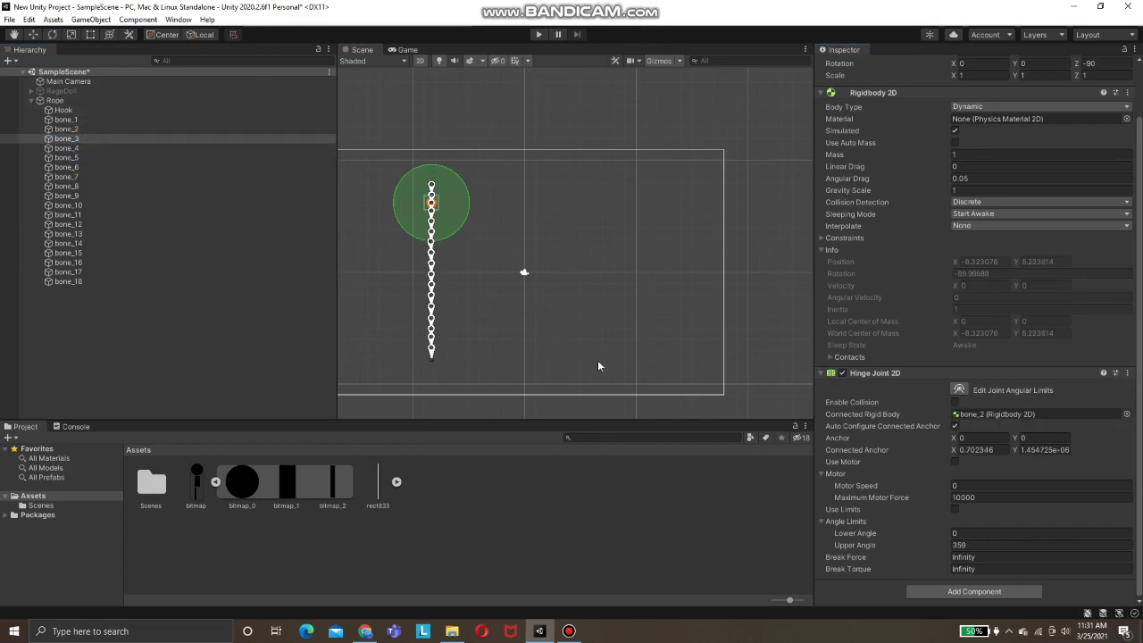
pyautogui.click(124, 130)
pyautogui.moveTo(117, 121); pyautogui.dragTo(1007, 413)
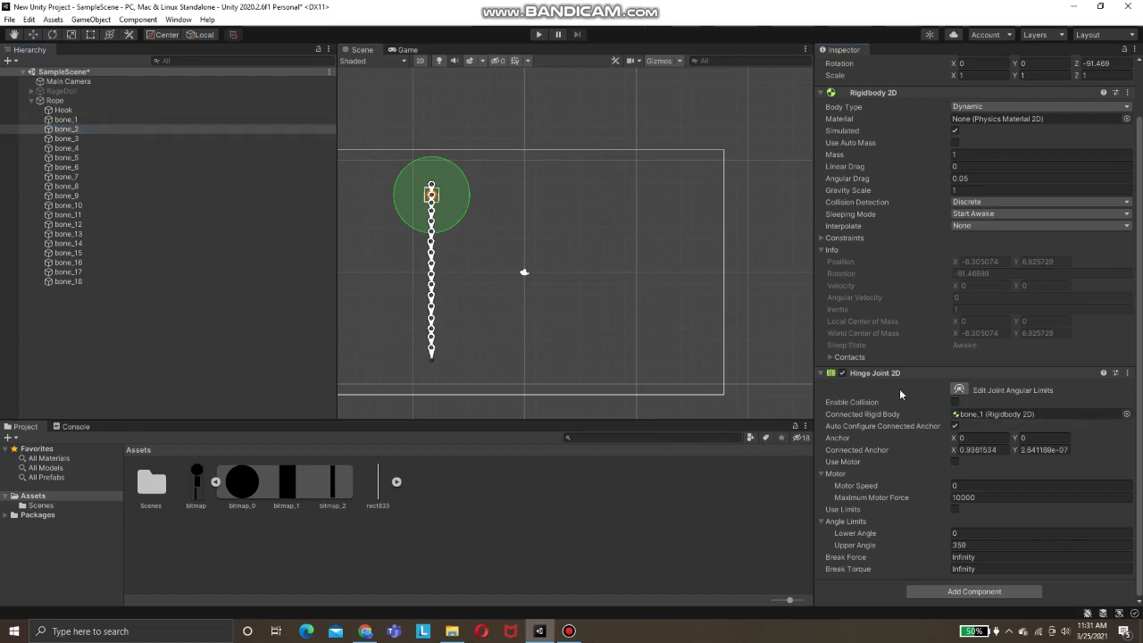
pyautogui.click(80, 117)
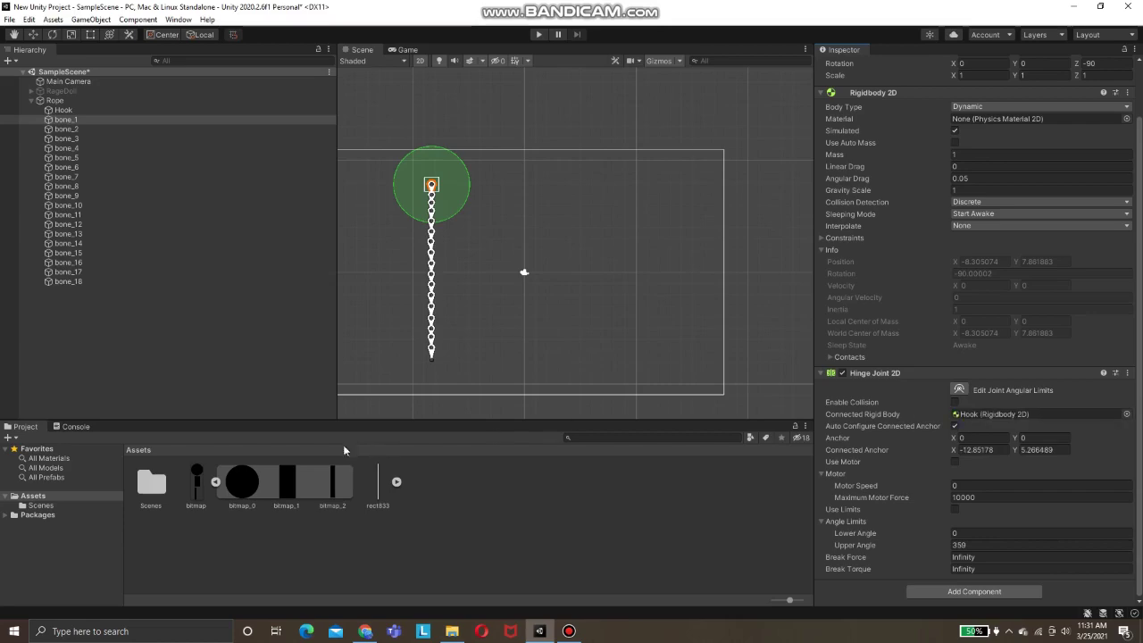
pyautogui.click(216, 292)
# Enable Use Limits on bone_1–bone_18 hinges with Lower Angle 60 and Upper Angle -60.
pyautogui.click(64, 110)
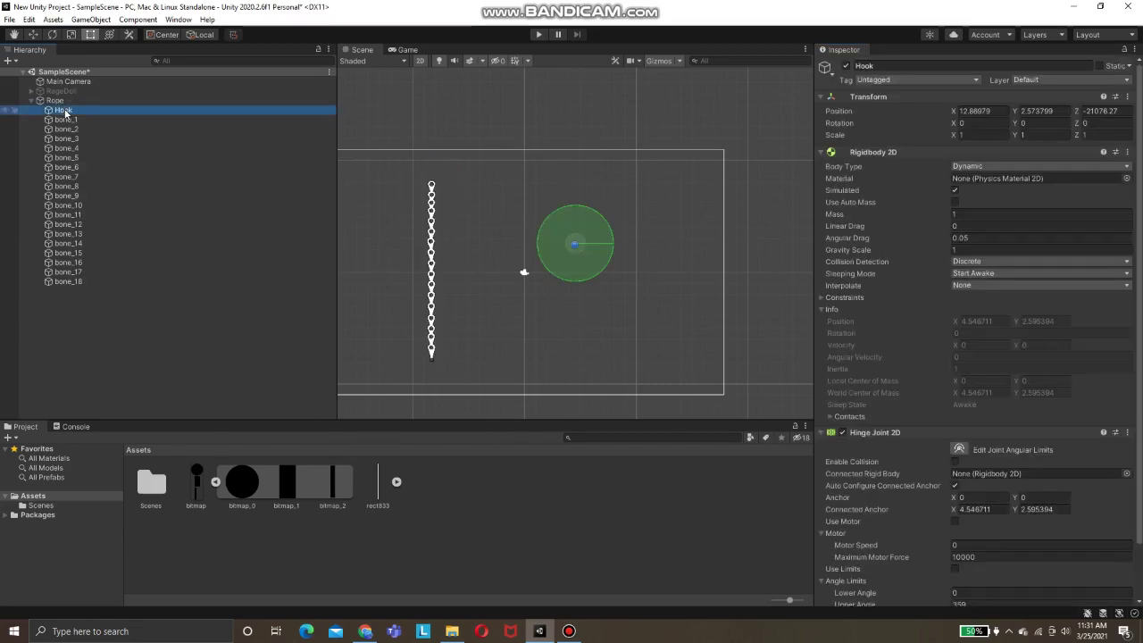
pyautogui.click(118, 301)
pyautogui.click(80, 281)
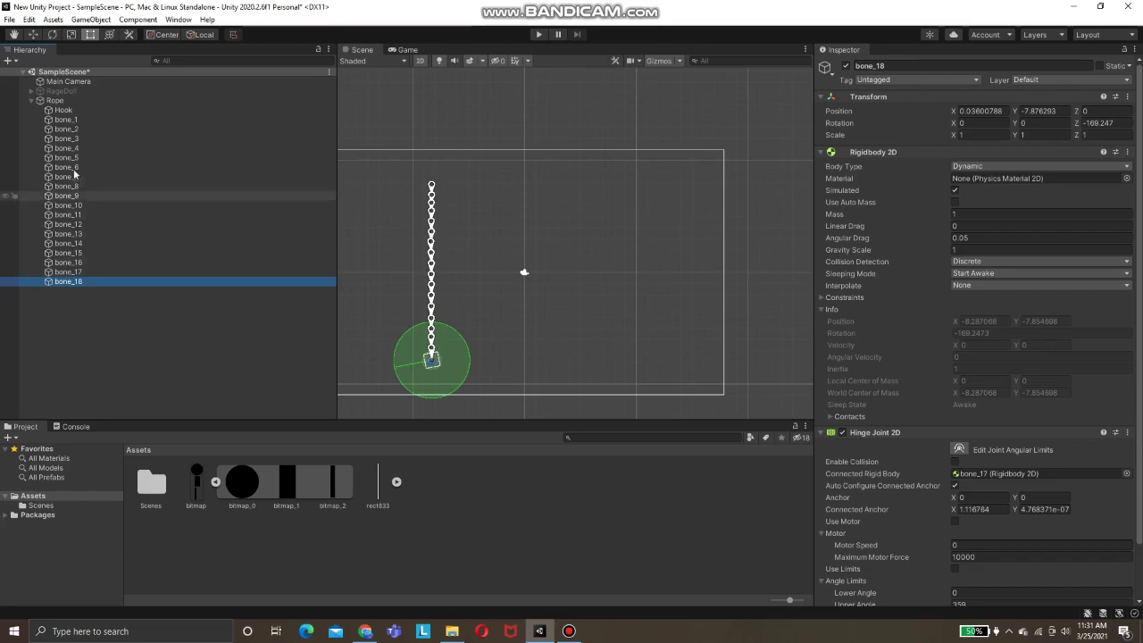
pyautogui.click(81, 120)
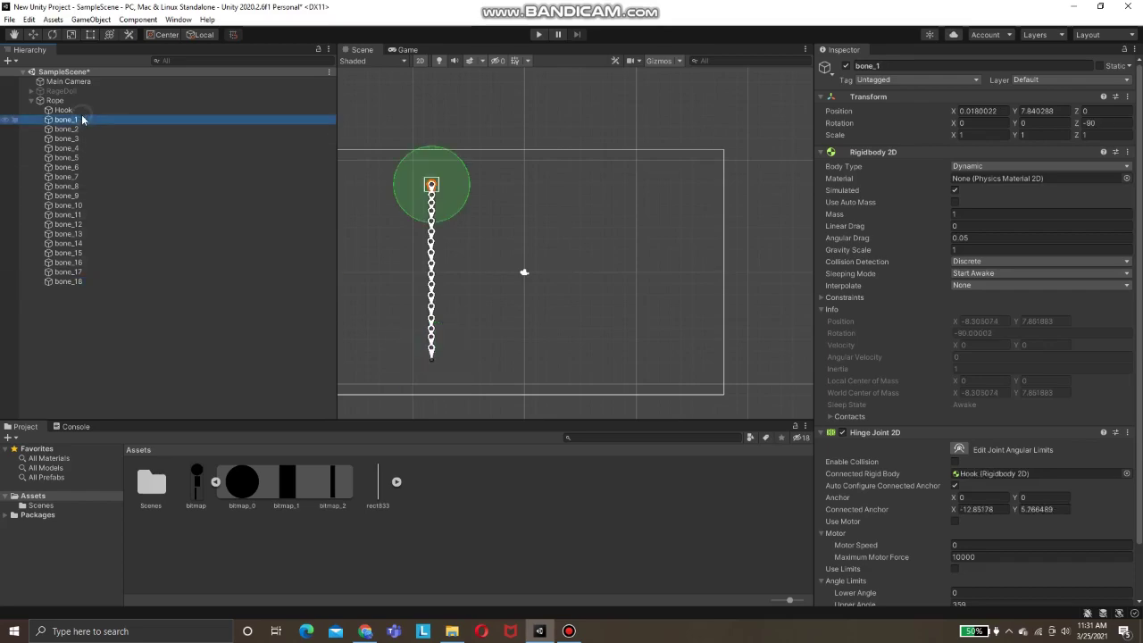
pyautogui.keyDown('shift'); pyautogui.click(75, 283); pyautogui.keyUp('shift')
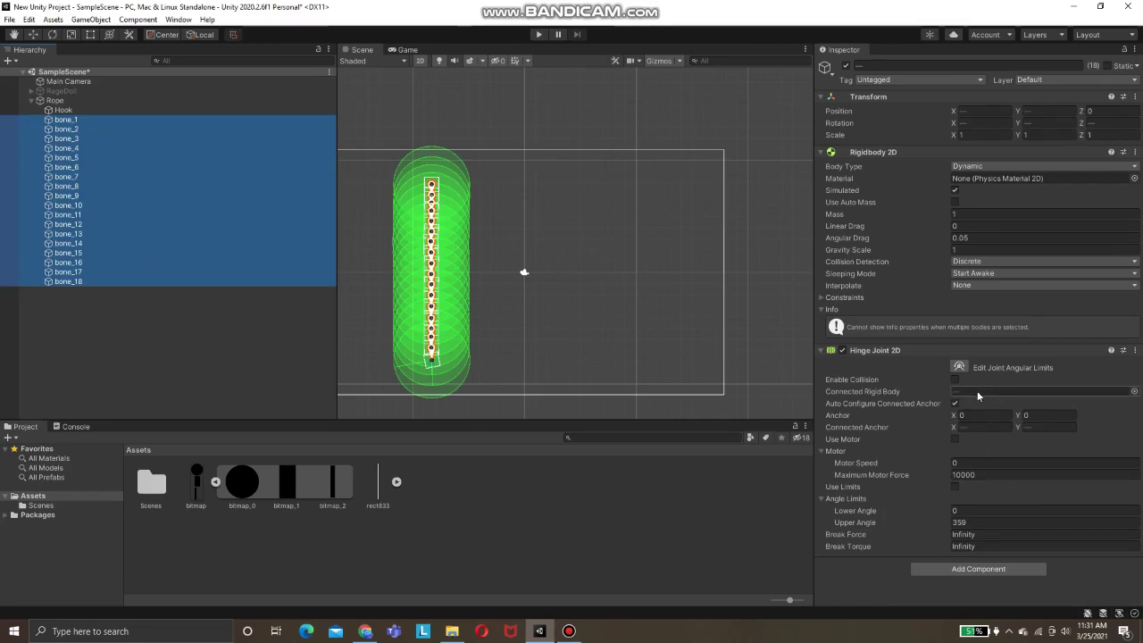
pyautogui.click(954, 487)
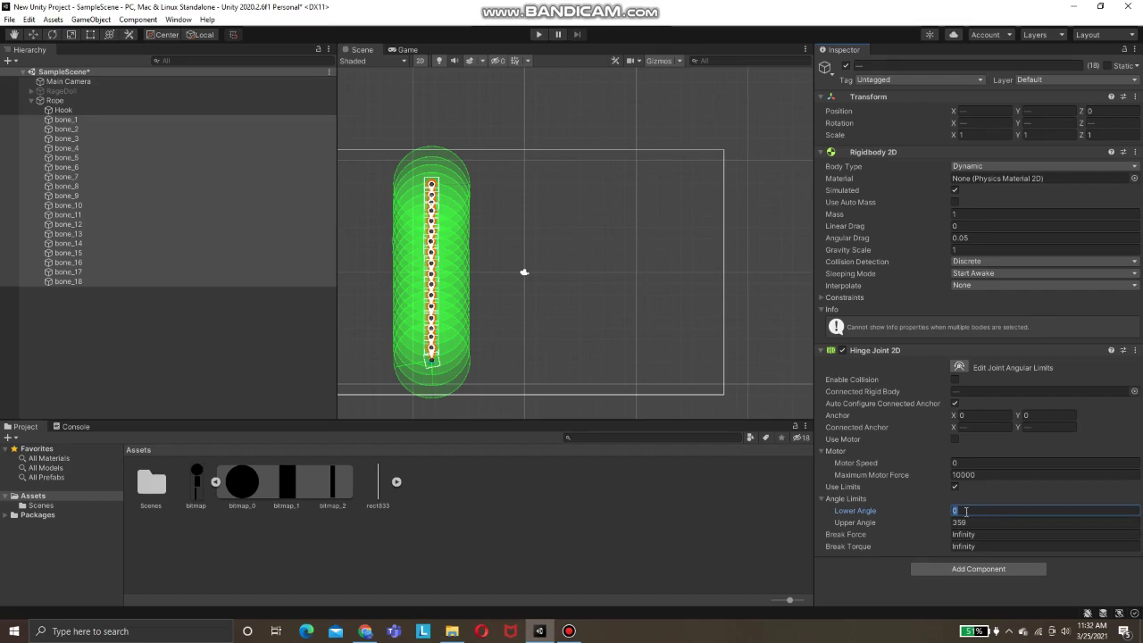
pyautogui.write('0')
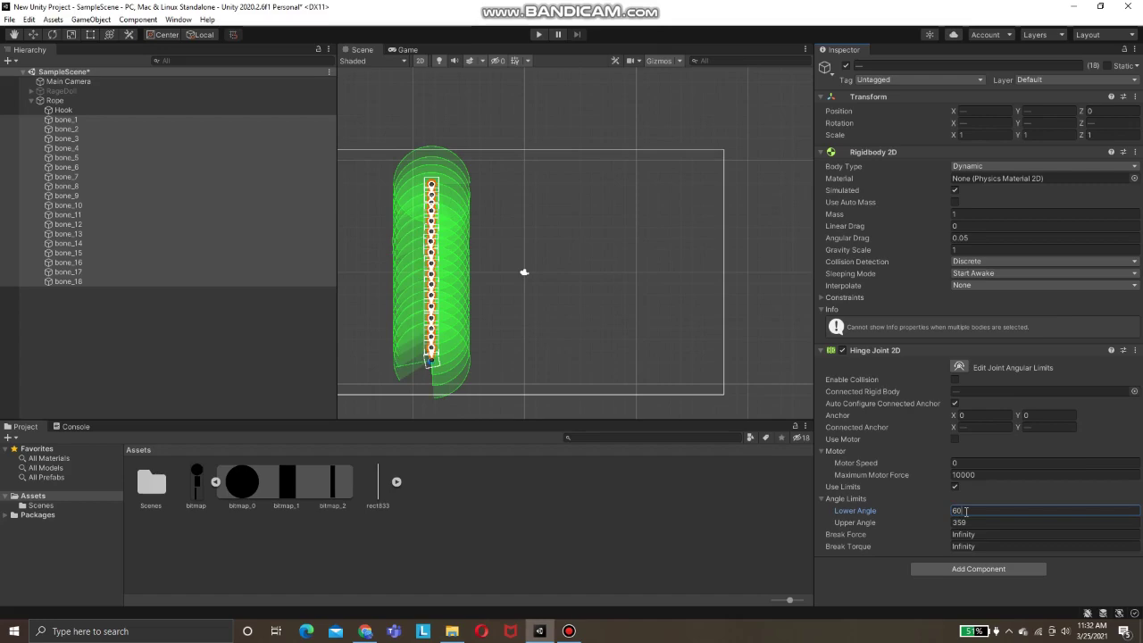
pyautogui.click(975, 522)
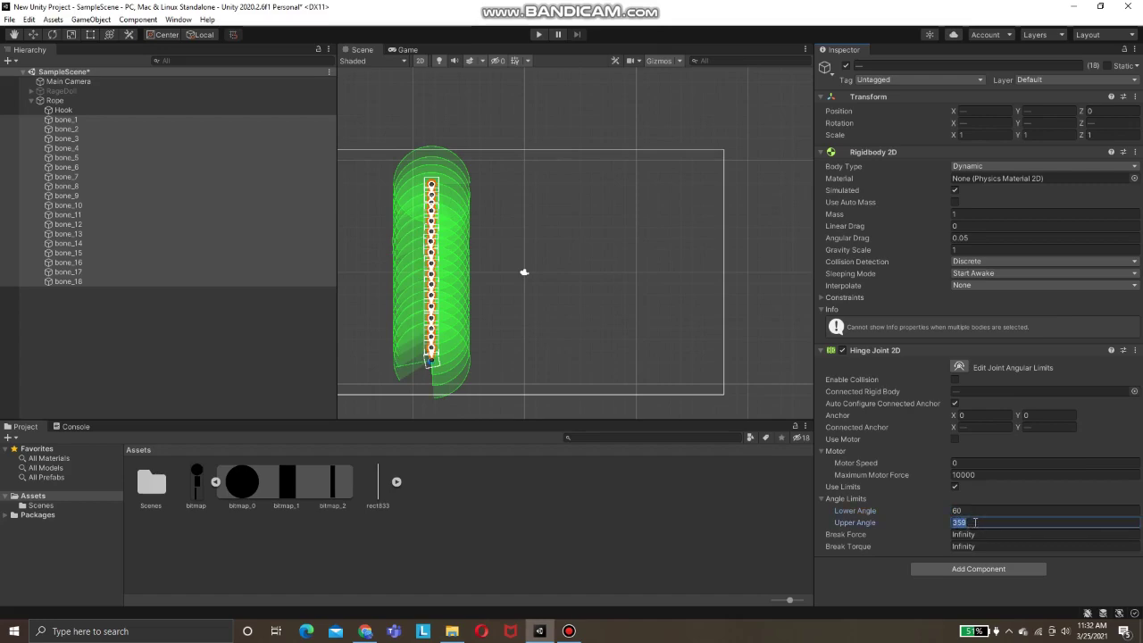
pyautogui.write('-60')
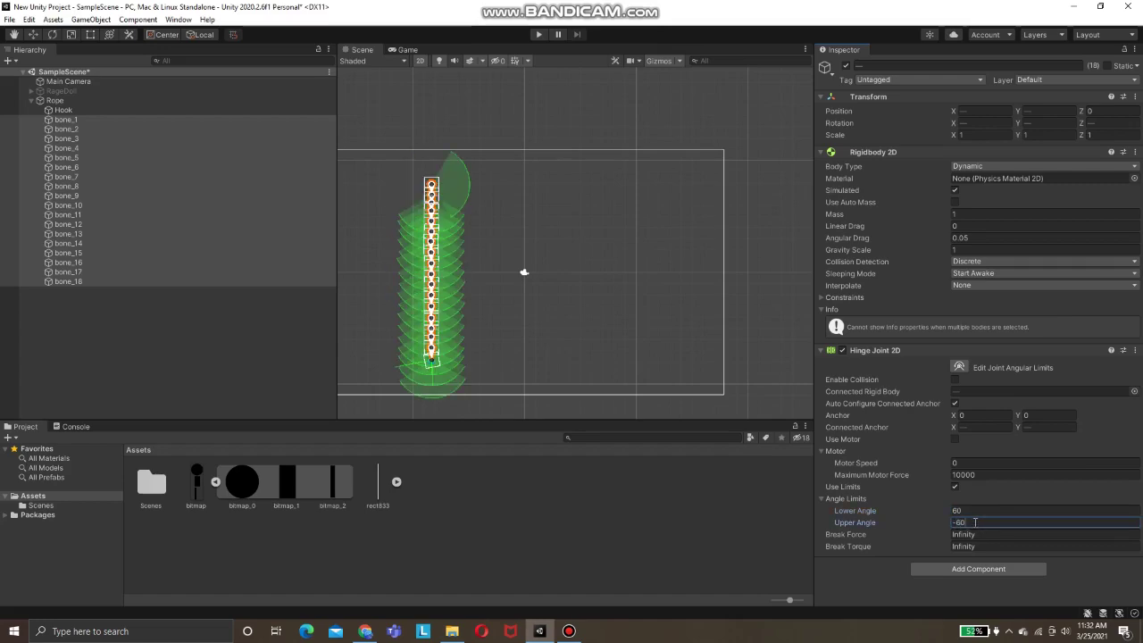
pyautogui.click(65, 123)
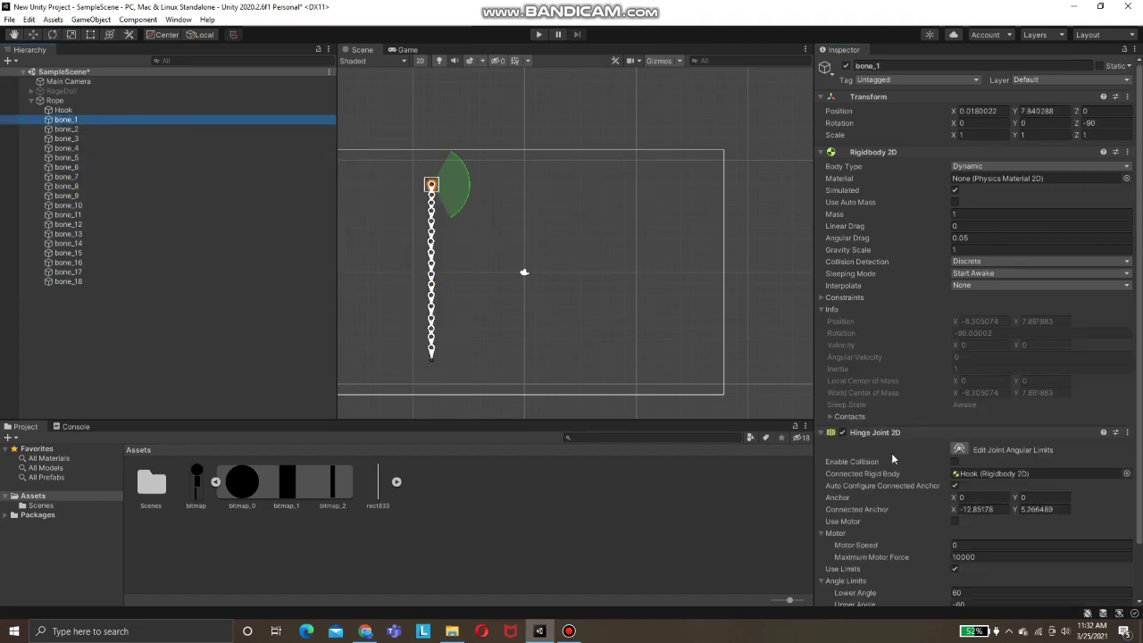
# Drag the Hook's Hinge Joint 2D anchor from the scene centre up to the rope's top end.
pyautogui.click(101, 109)
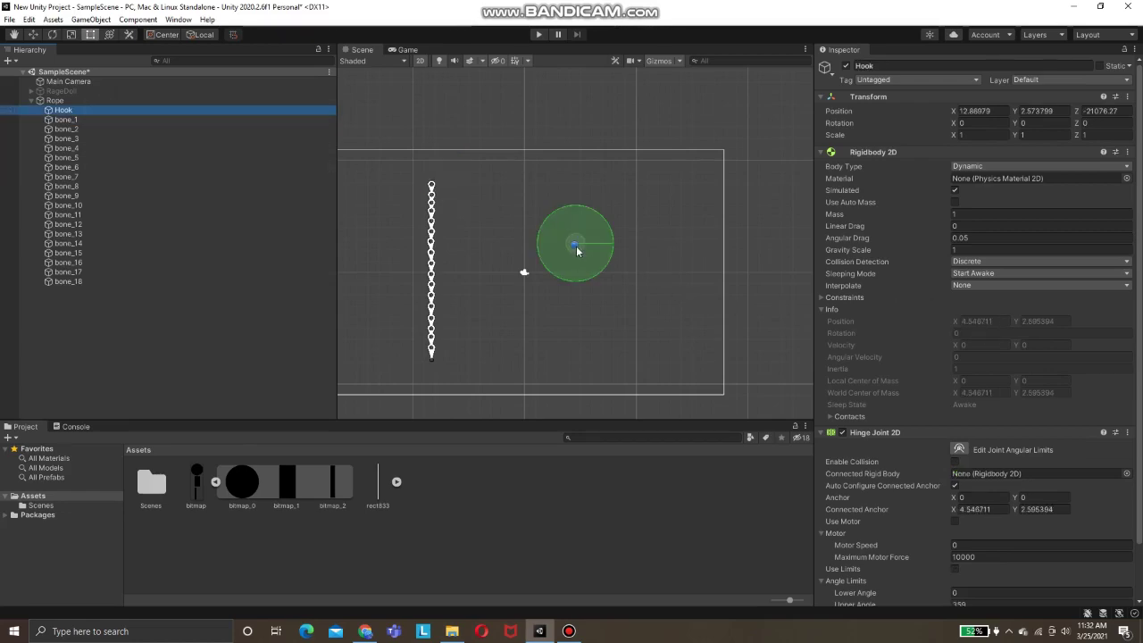
pyautogui.moveTo(575, 246); pyautogui.dragTo(432, 186)
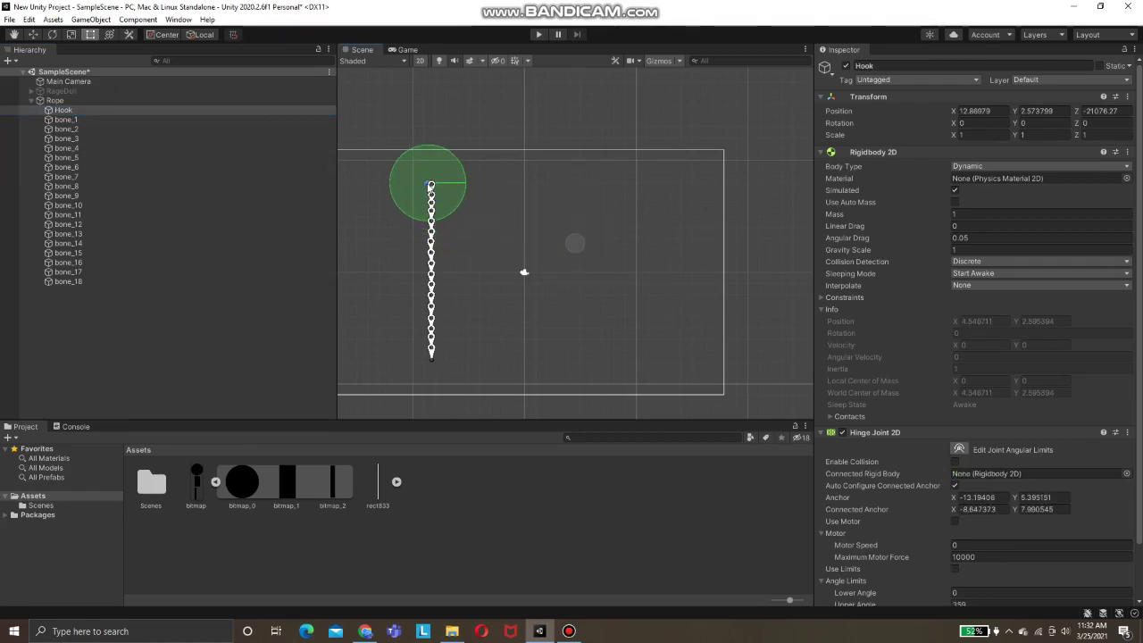
pyautogui.click(563, 220)
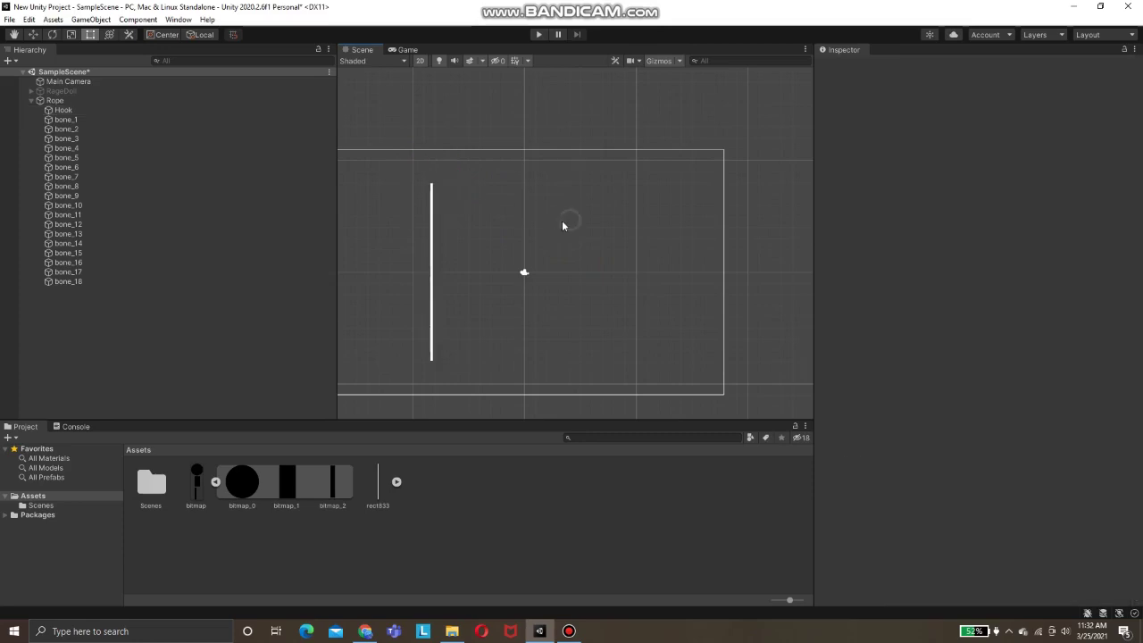
# Review the joints on Hook, bone_1 and bone_13, then select Hook through bone_18 together.
pyautogui.click(95, 110)
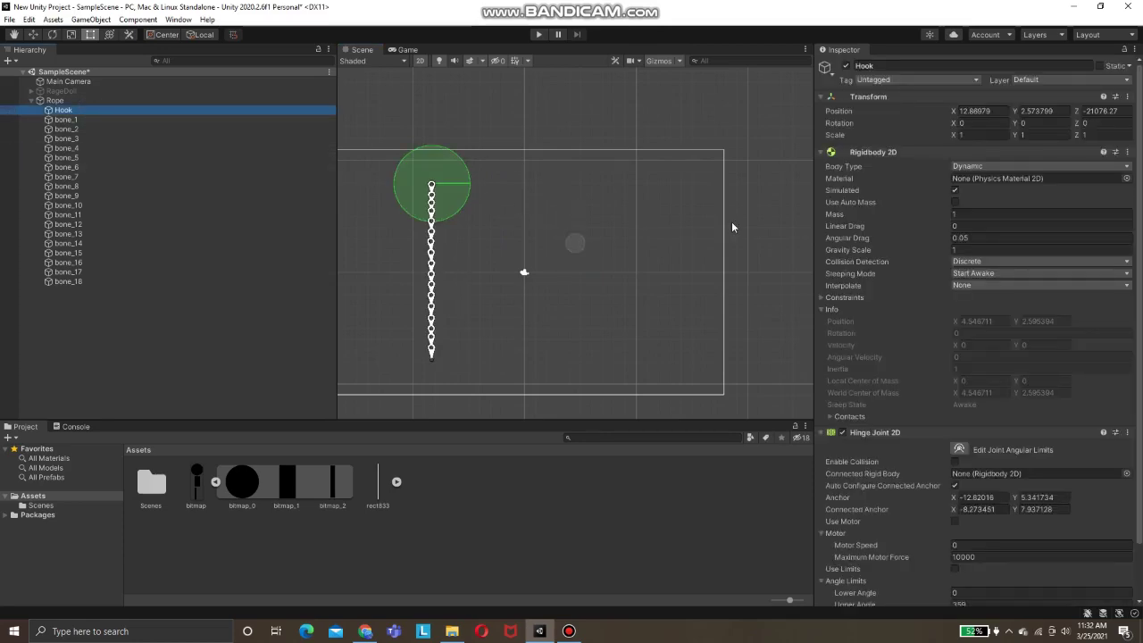
pyautogui.scroll(-3, 958, 530)
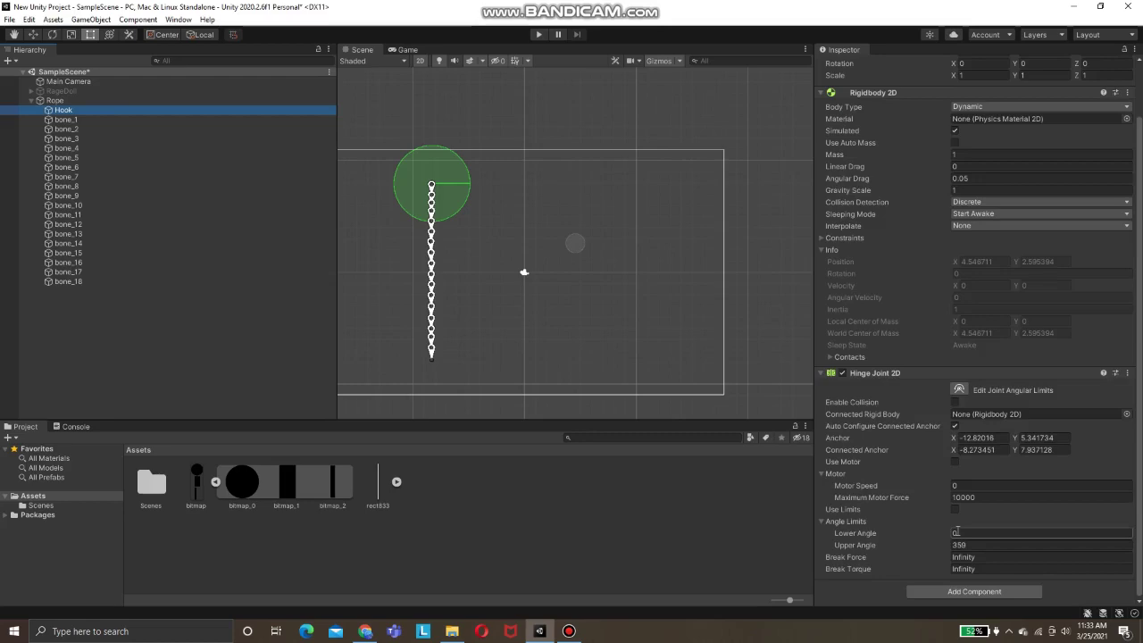
pyautogui.click(36, 118)
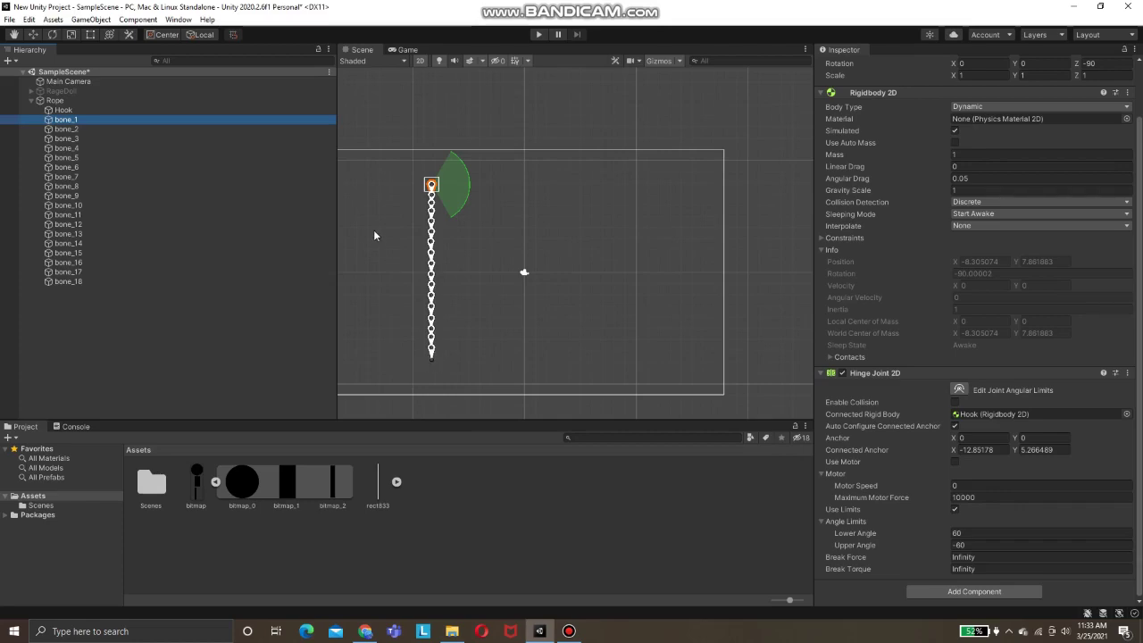
pyautogui.click(307, 233)
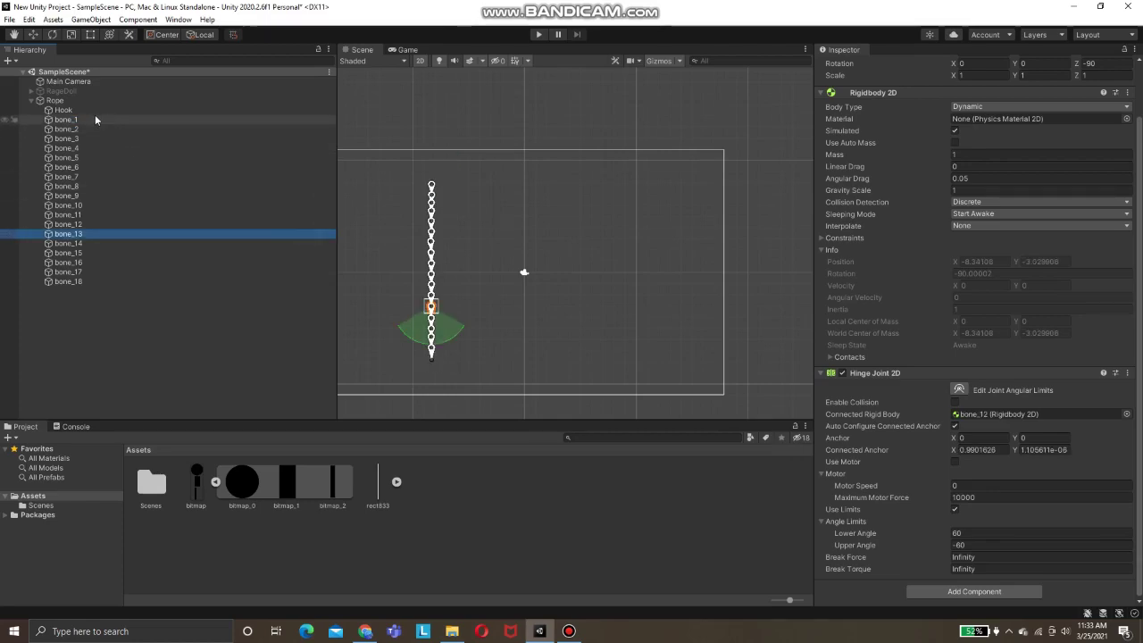
pyautogui.click(91, 109)
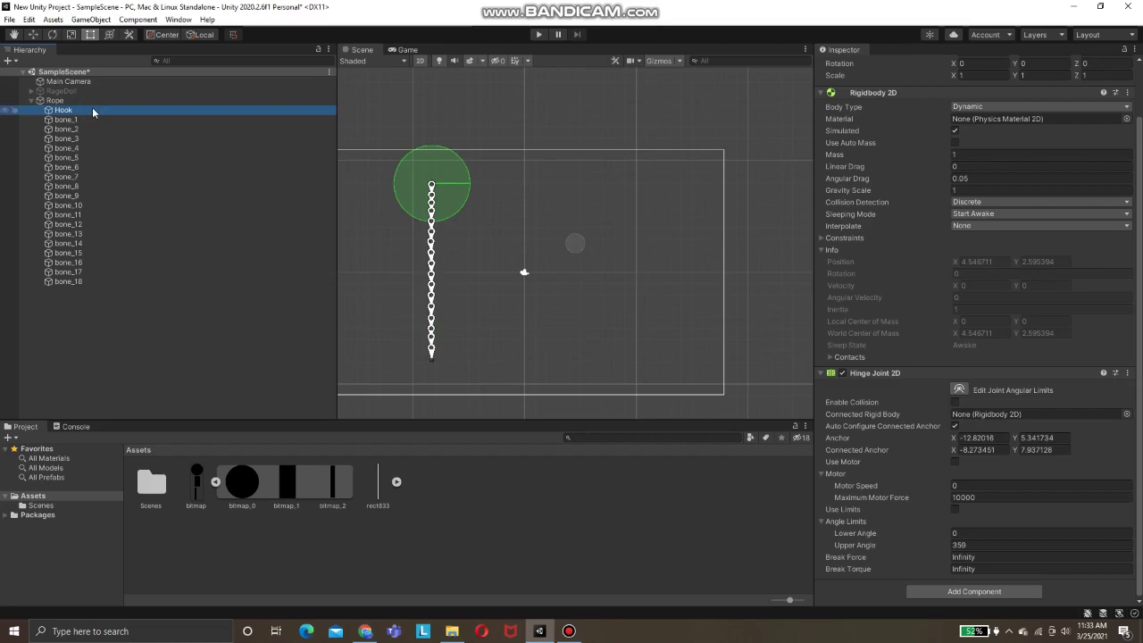
pyautogui.keyDown('shift'); pyautogui.click(83, 282); pyautogui.keyUp('shift')
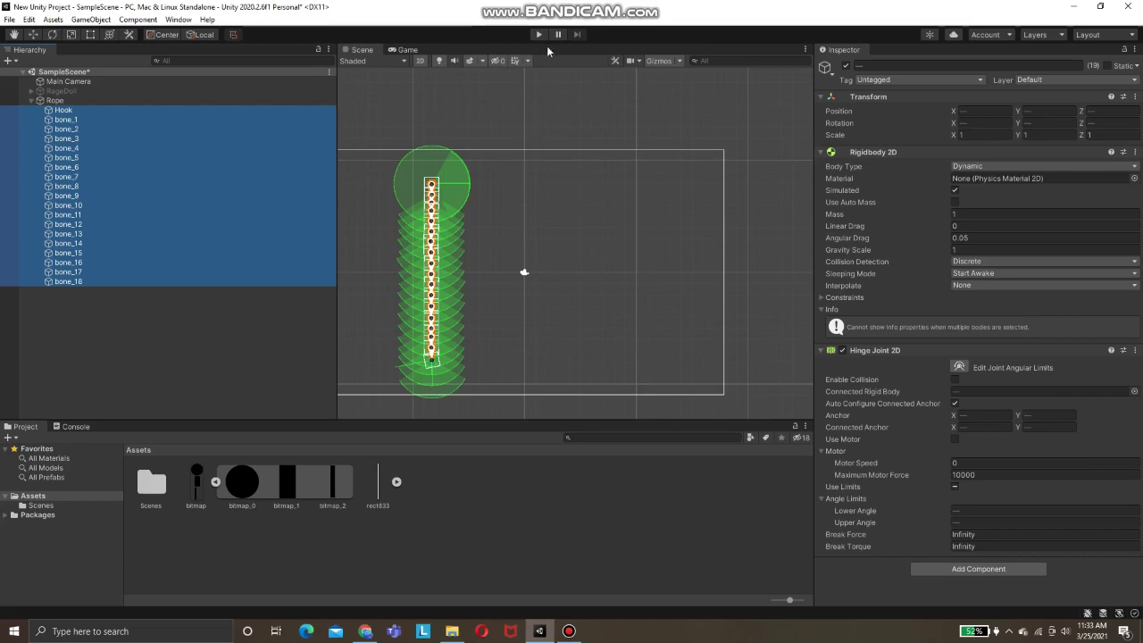
# Toggle Use Auto Mass on and back off for all bodies, then enter Play mode to watch the rope swing.
pyautogui.click(955, 202)
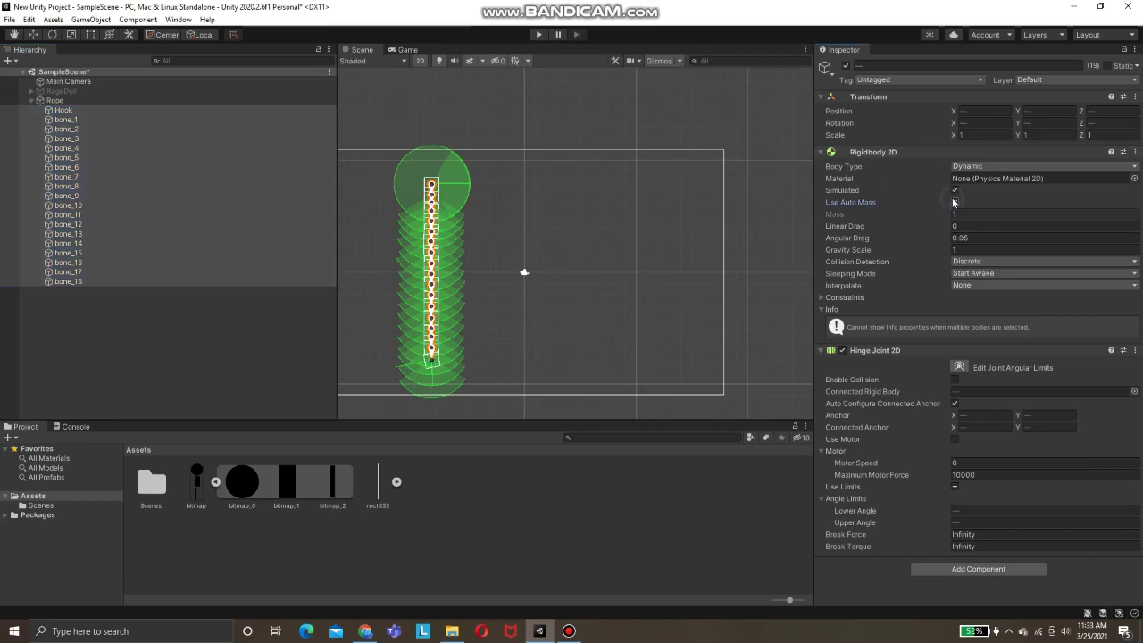
pyautogui.click(955, 202)
pyautogui.click(538, 34)
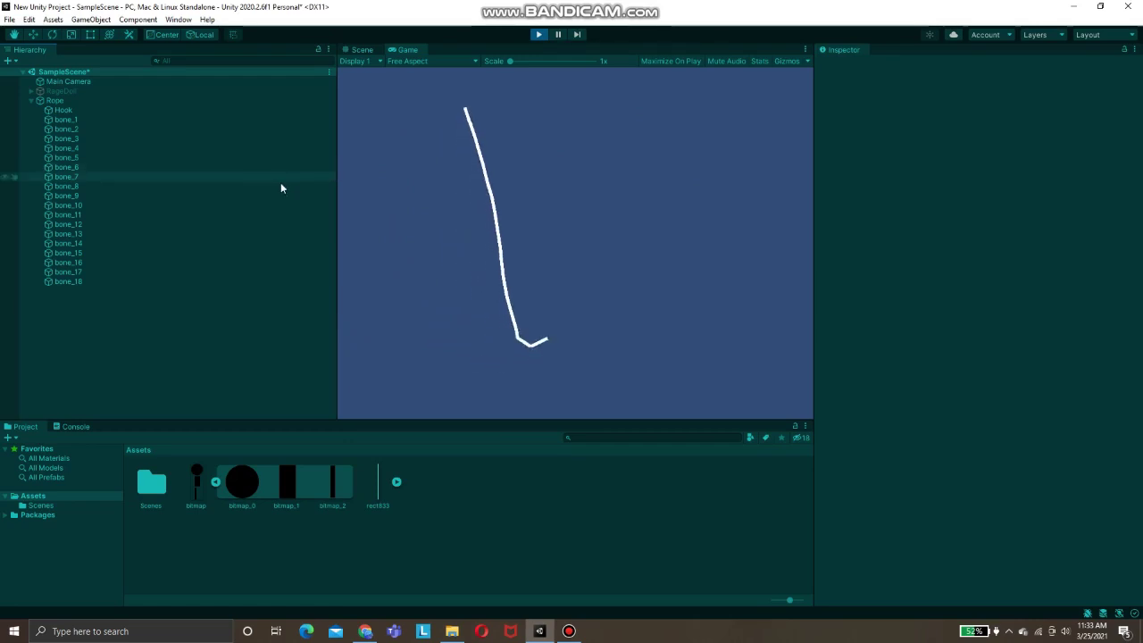
# With the Move tool in the Scene view, shift Main Camera left to X -3.42, then select Rope.
pyautogui.click(31, 35)
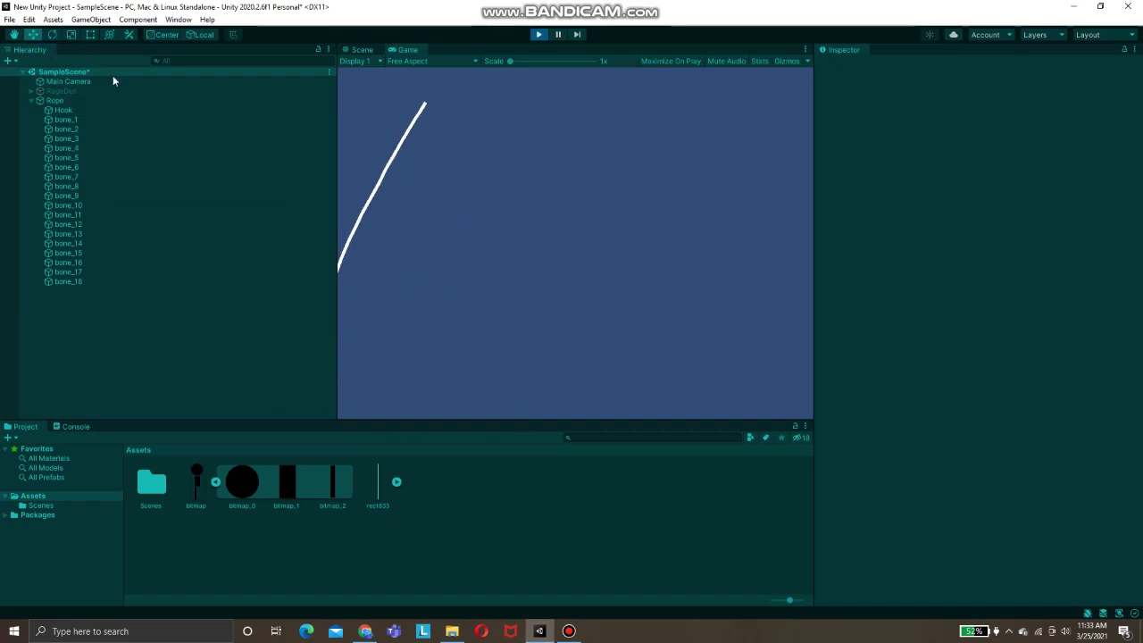
pyautogui.click(362, 49)
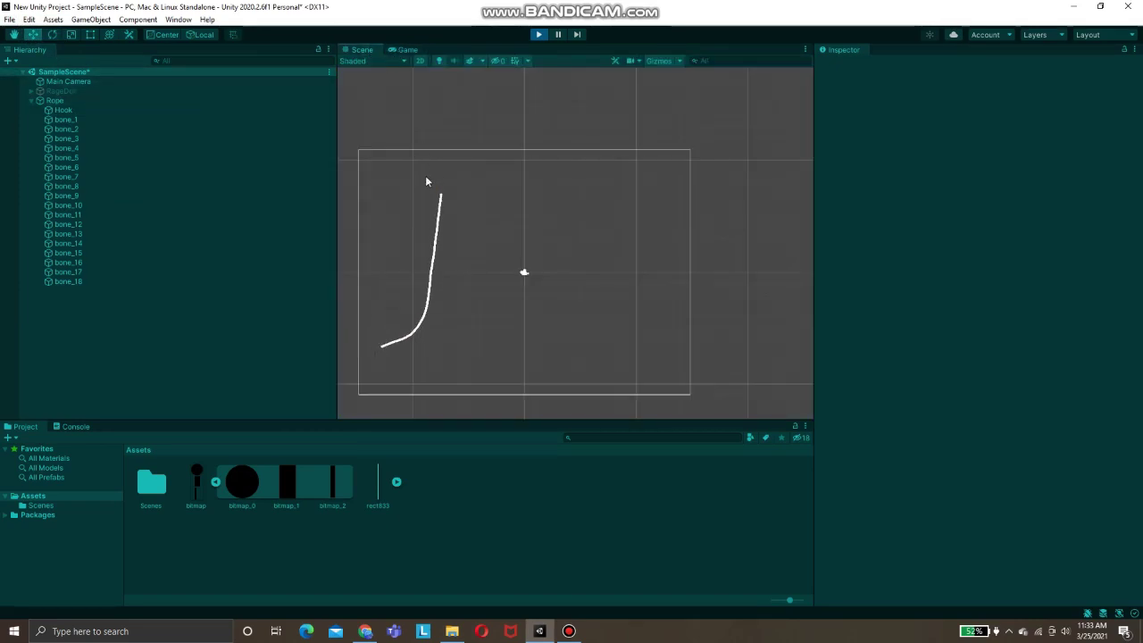
pyautogui.click(449, 198)
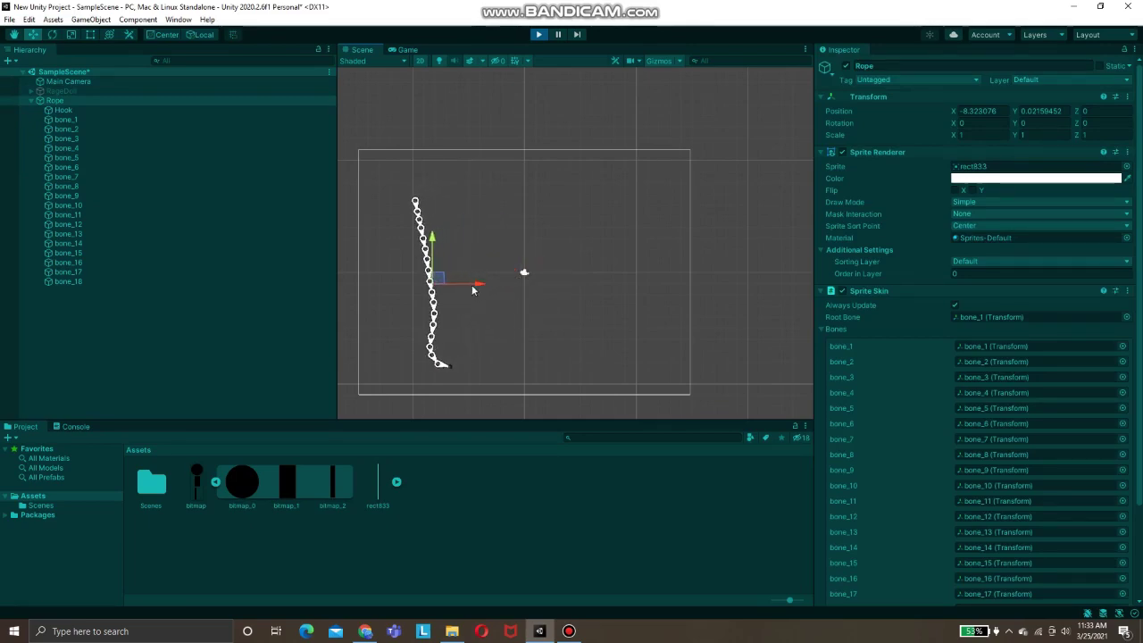
pyautogui.moveTo(466, 280); pyautogui.dragTo(655, 241)
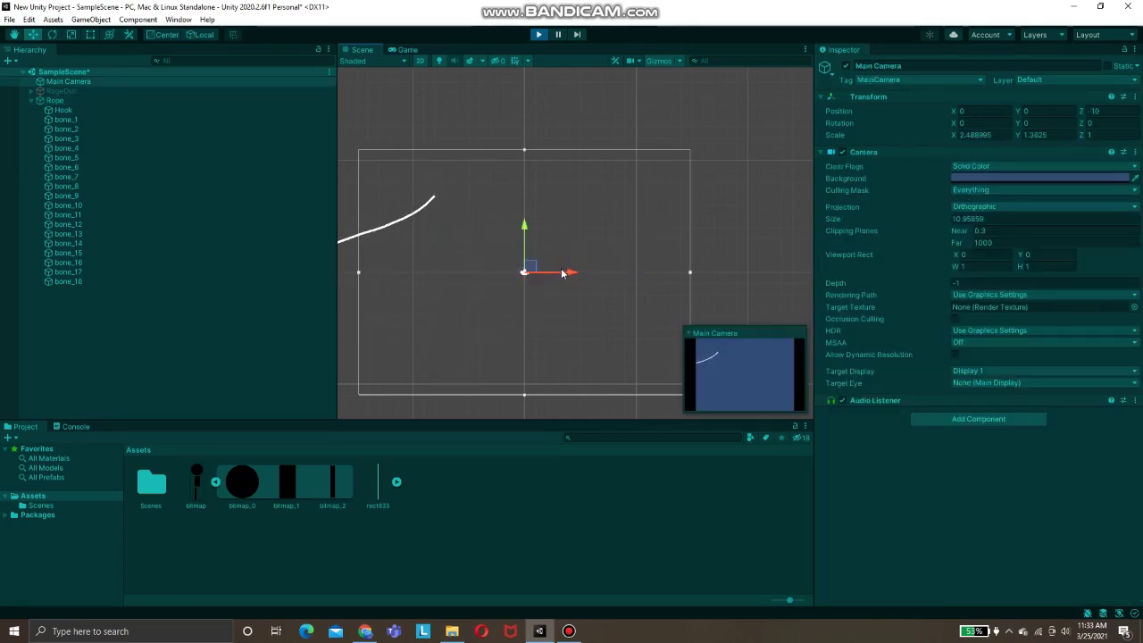
pyautogui.moveTo(565, 275); pyautogui.dragTo(526, 274)
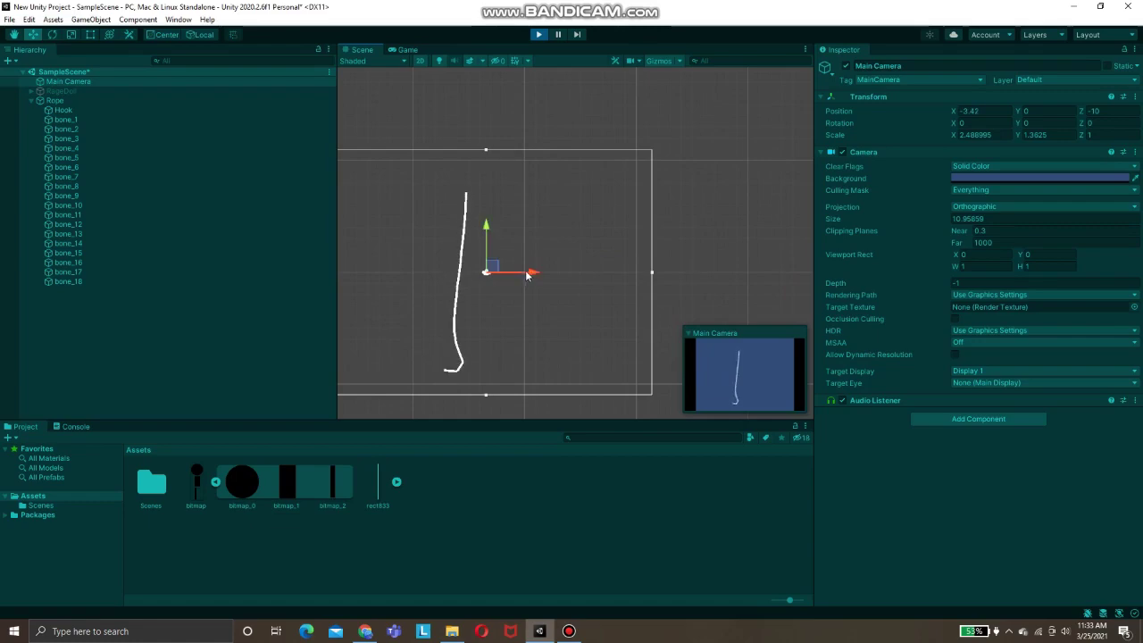
pyautogui.click(57, 100)
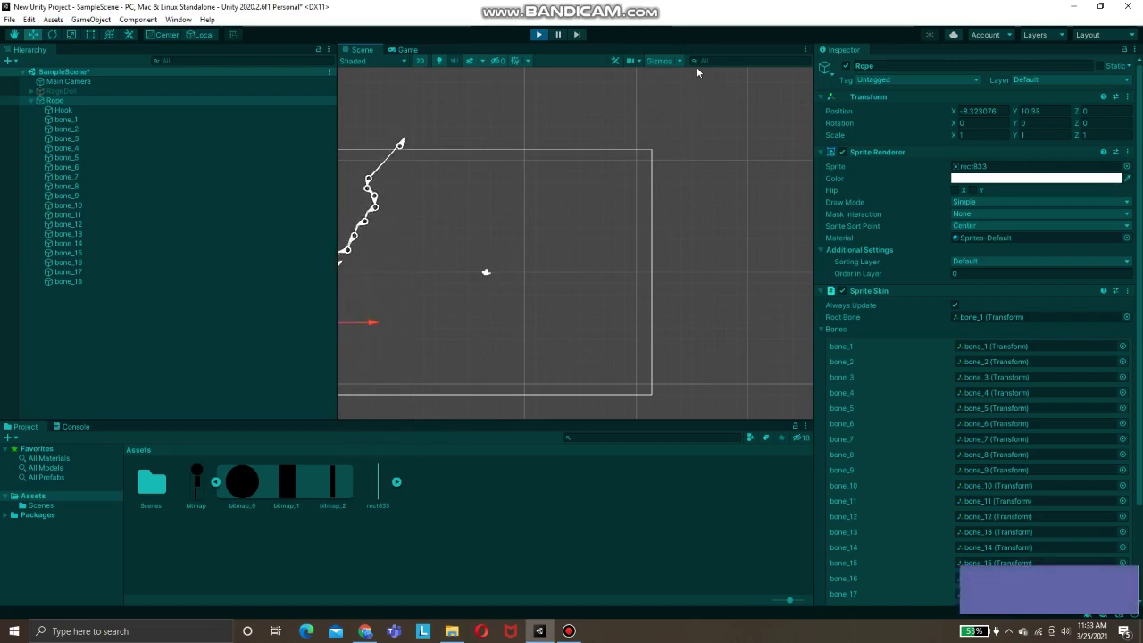
# Exit Play, move the Rope right to X -0.95, and play the scene again with Ctrl+P.
pyautogui.hotkey('ctrl', 'p')
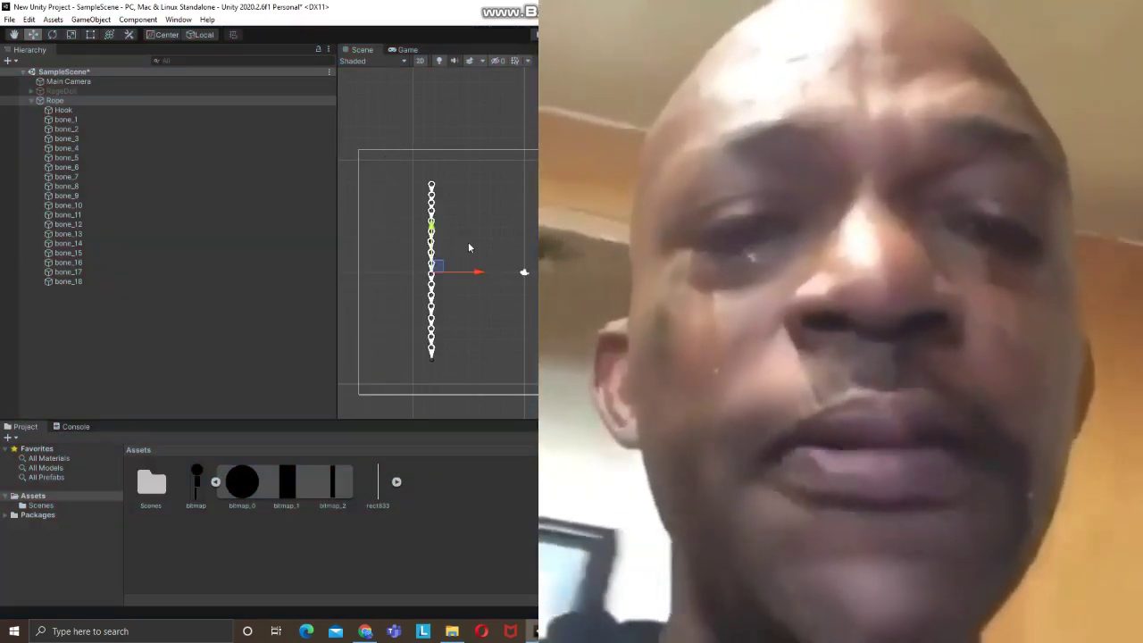
pyautogui.moveTo(468, 272); pyautogui.dragTo(547, 272)
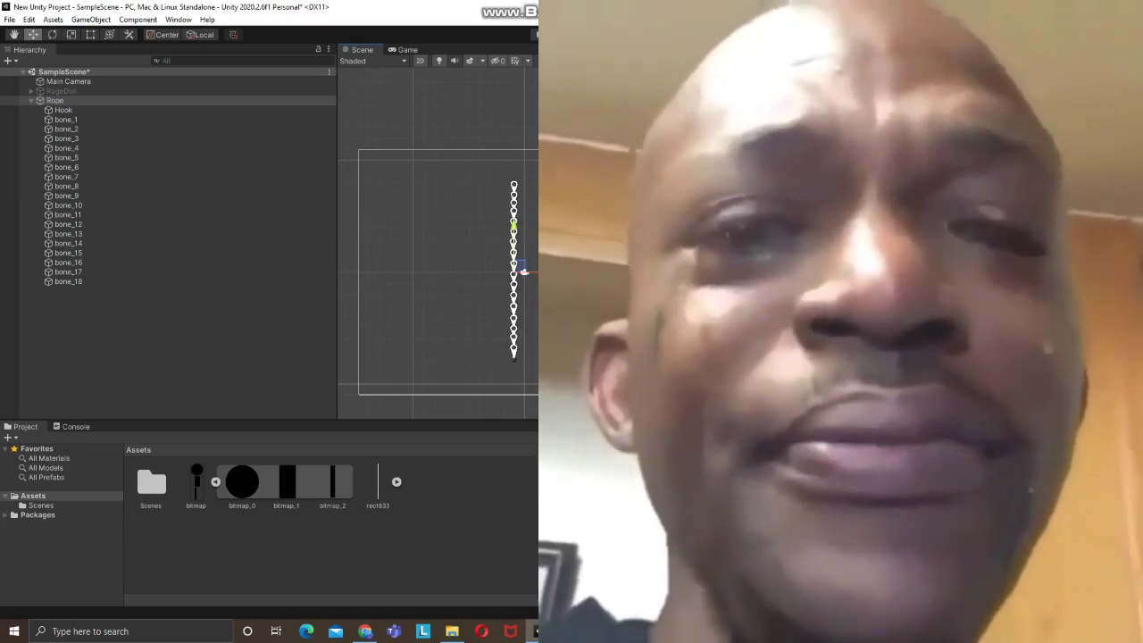
pyautogui.hotkey('ctrl', 'p')
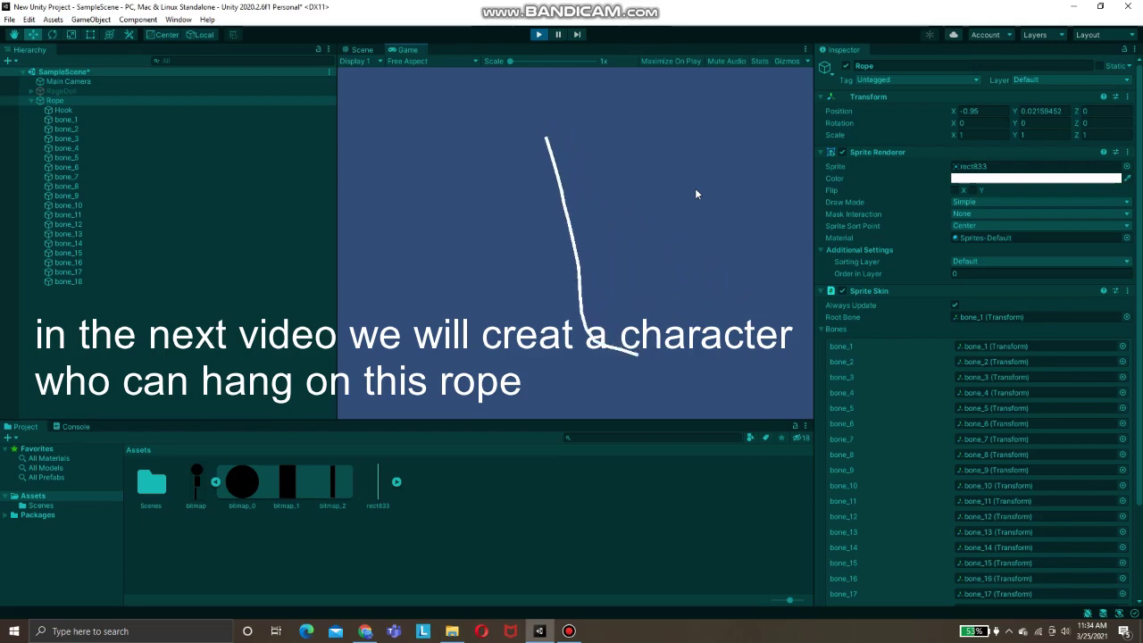
# Exit Play mode so the Rope returns to a straight vertical bone chain.
pyautogui.click(539, 35)
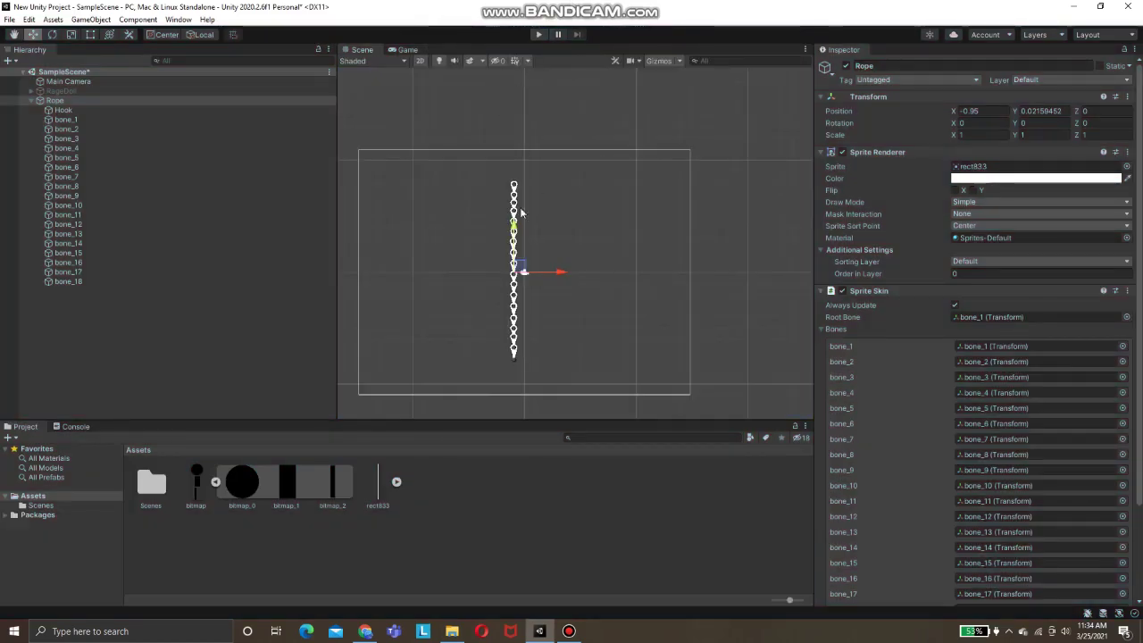